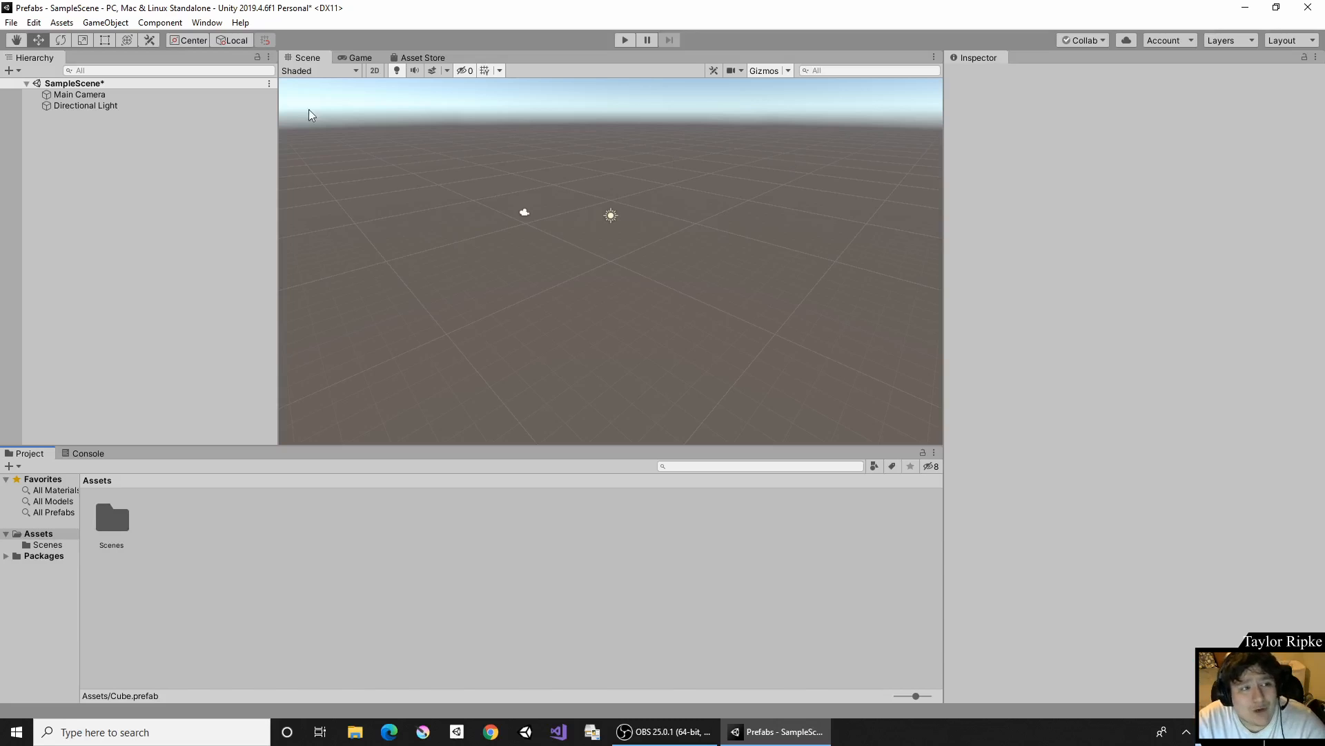
- Add a 3D cube to the sample scene
left_click(93, 22)
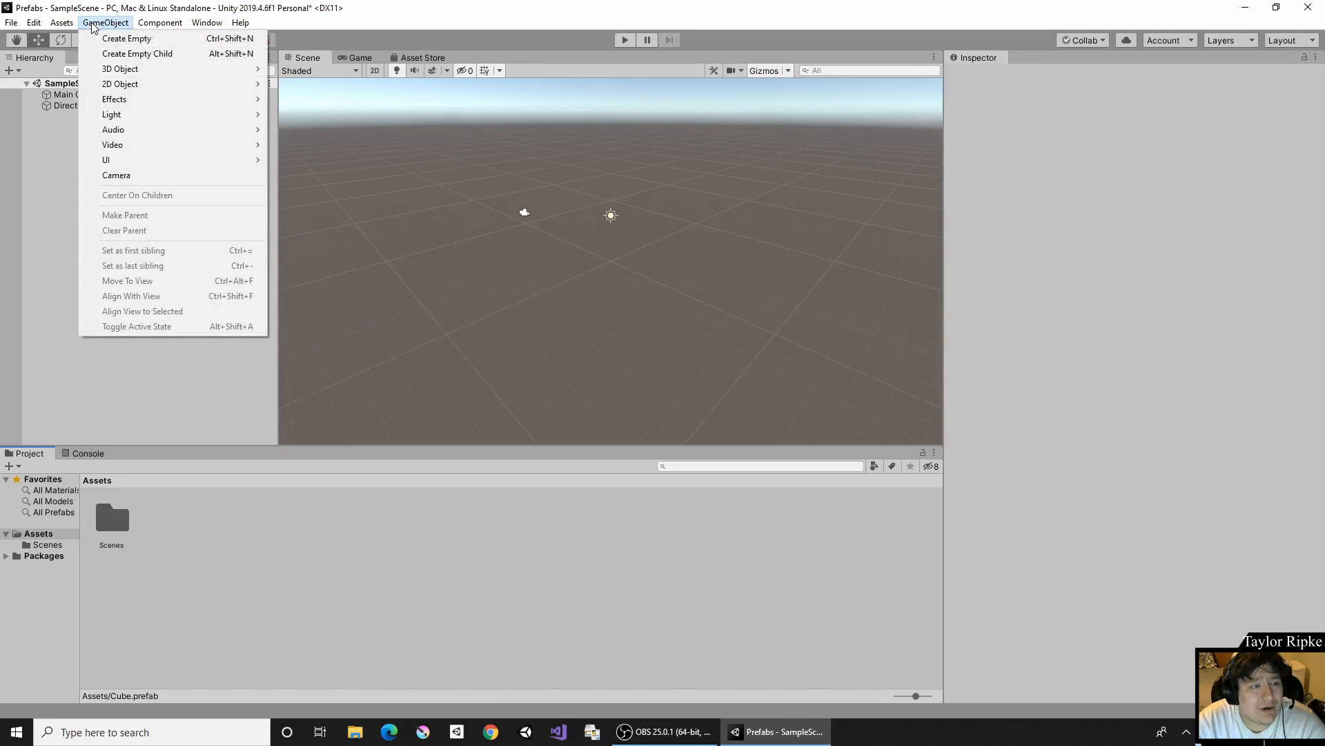
mouse_move(159, 69)
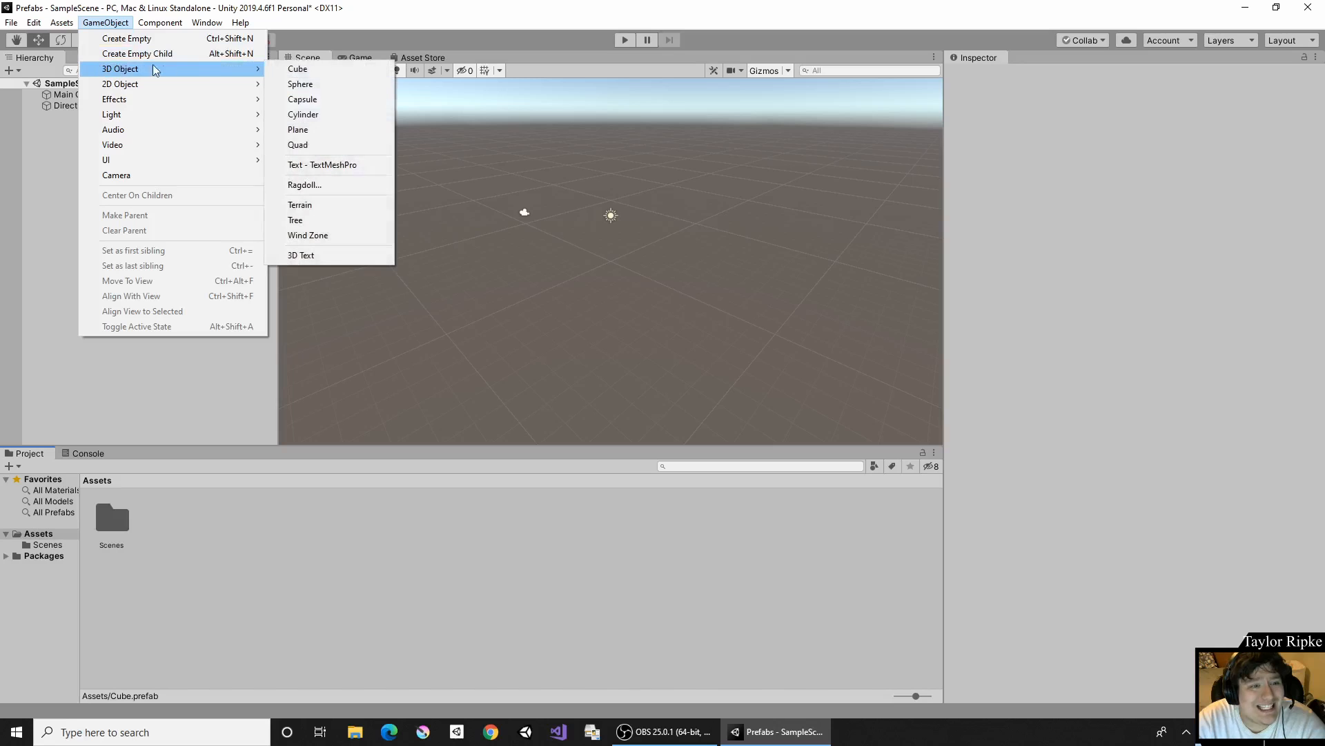
left_click(316, 66)
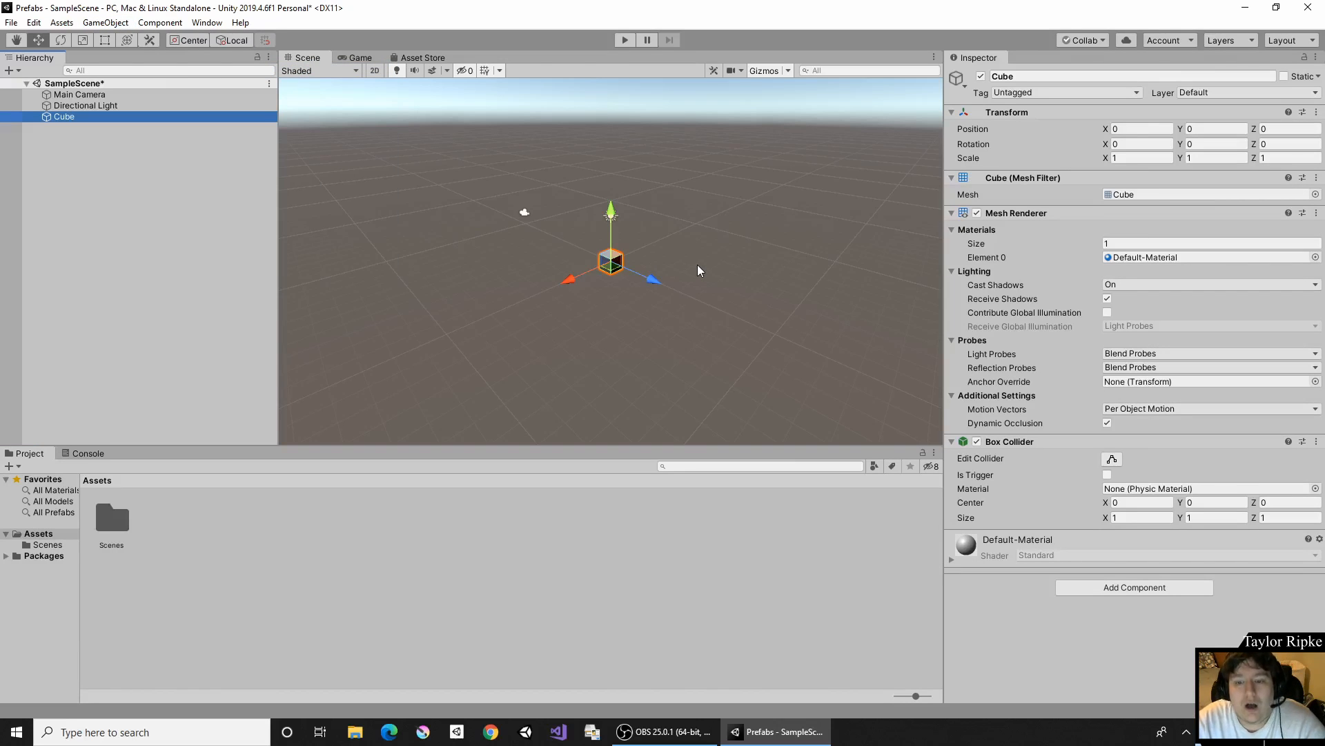
left_click(166, 192)
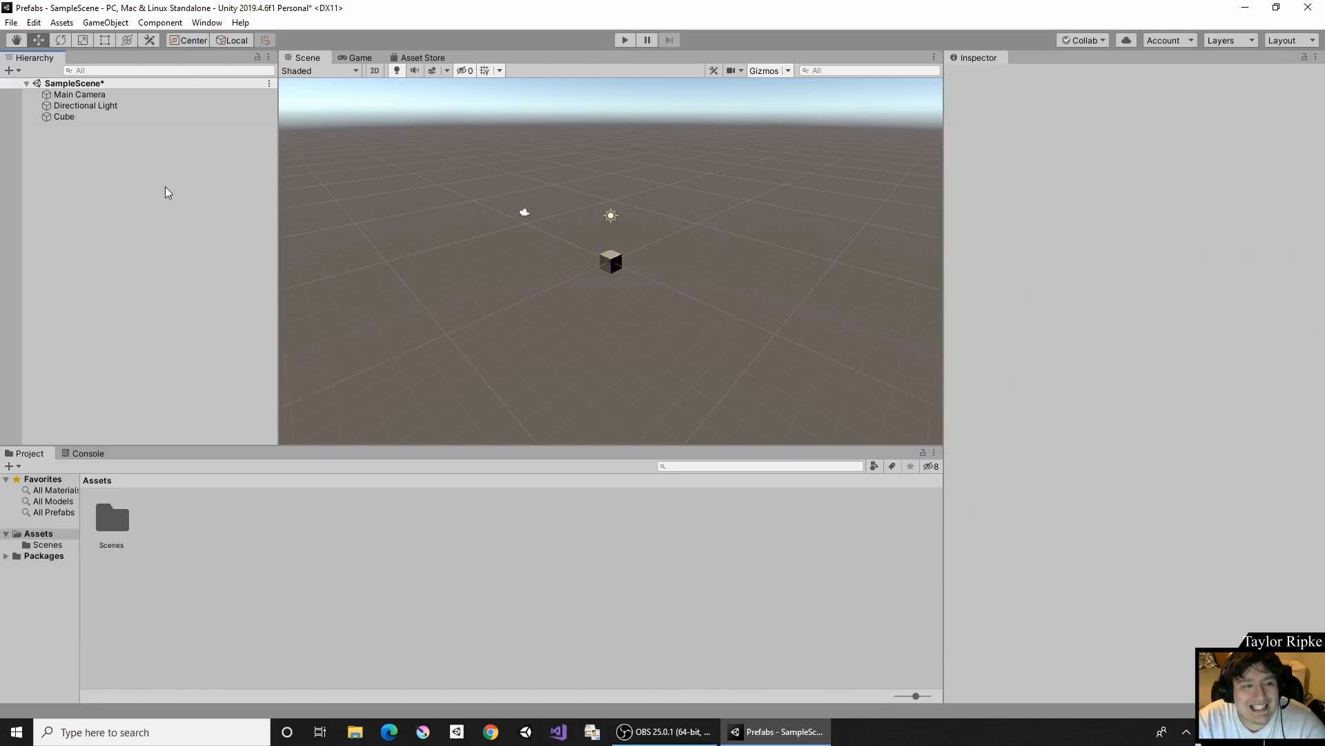
left_click(70, 116)
left_click(84, 159)
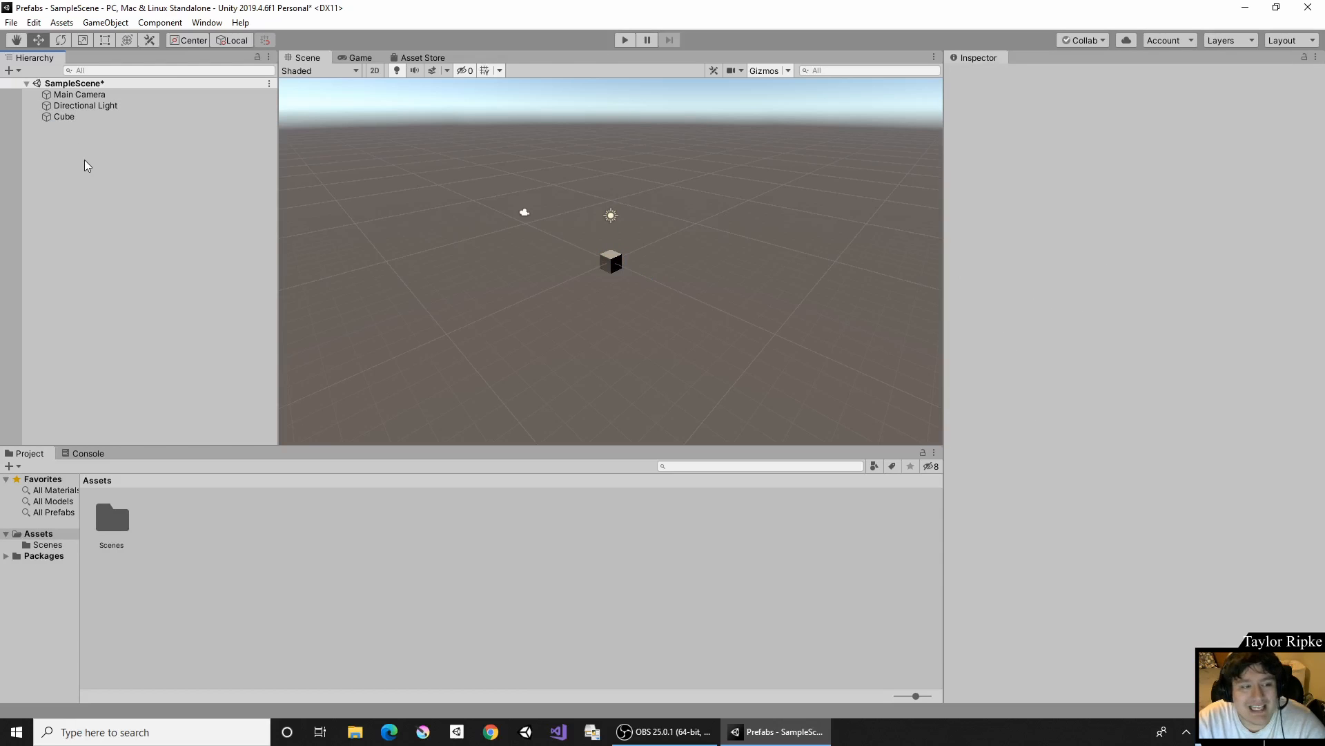
- Turn the scene's cube into a prefab in the Assets folder and compare the scene instance with the prefab asset
left_click(76, 115)
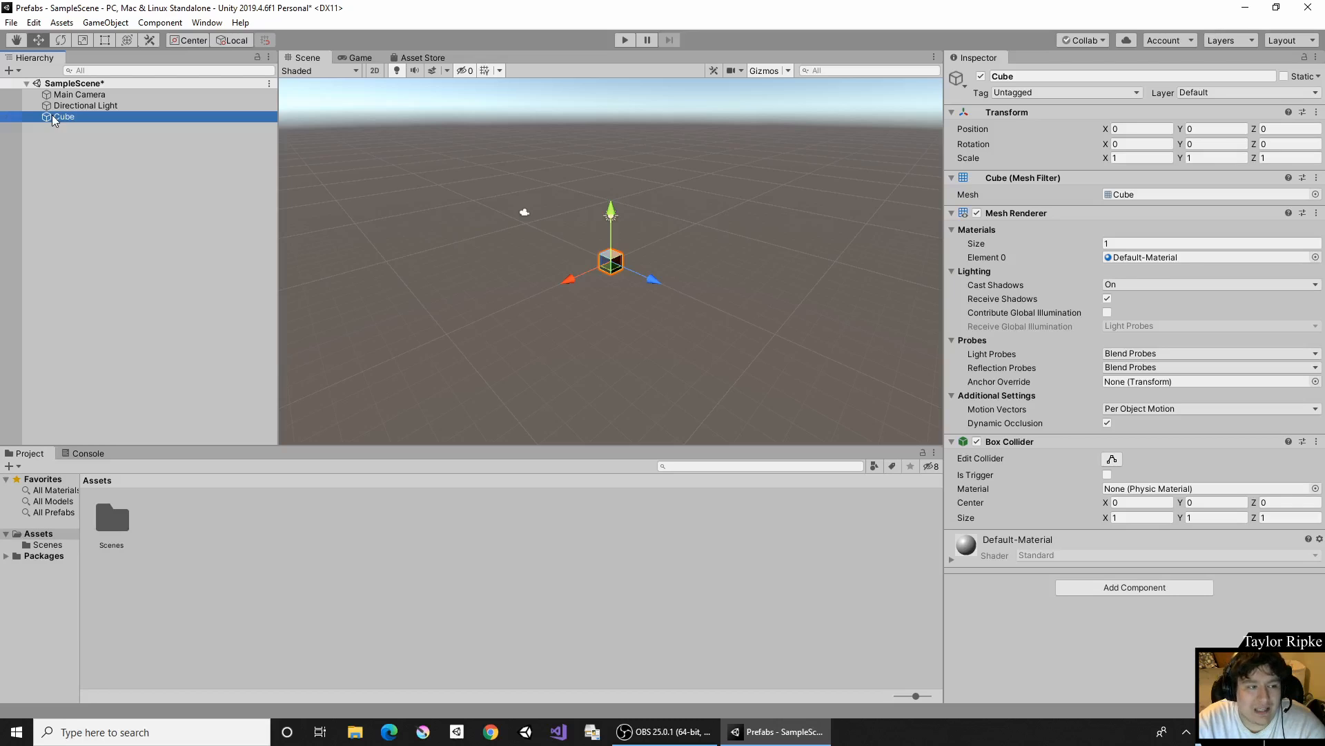
left_click_drag(52, 115, 225, 579)
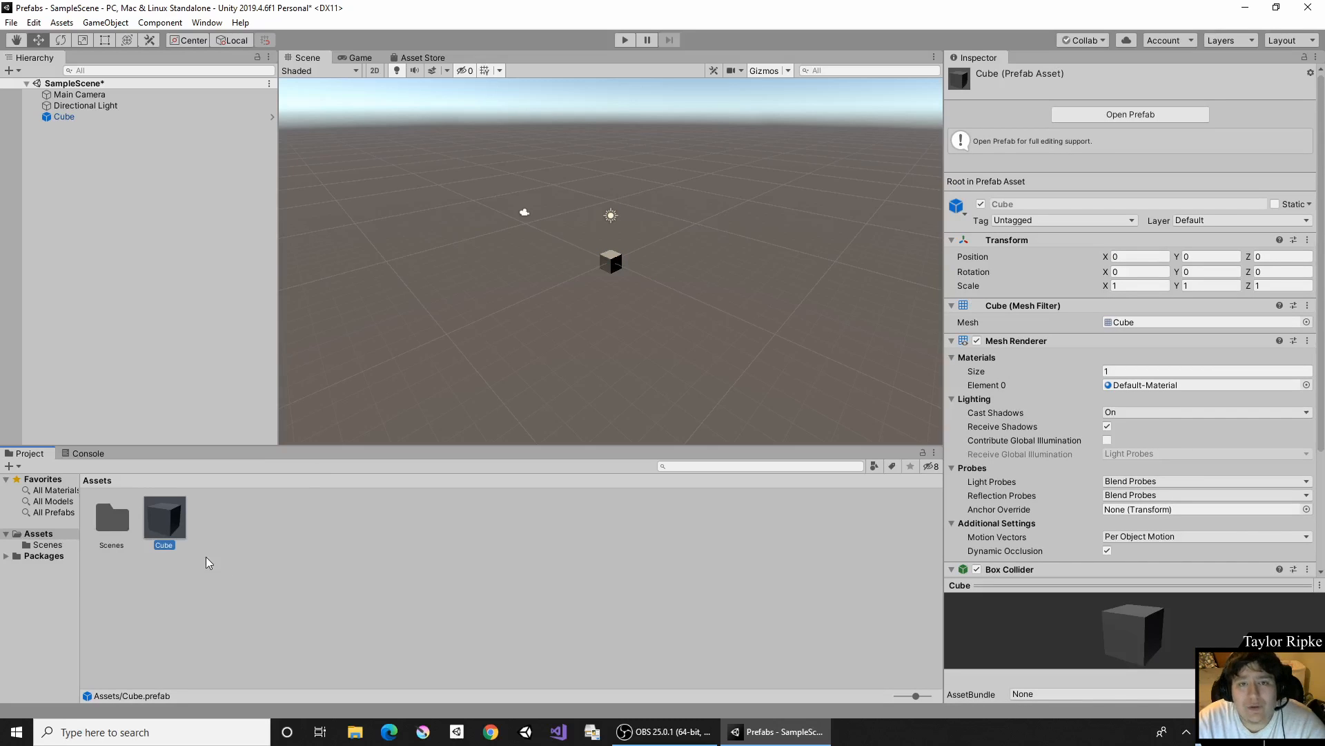
left_click(60, 116)
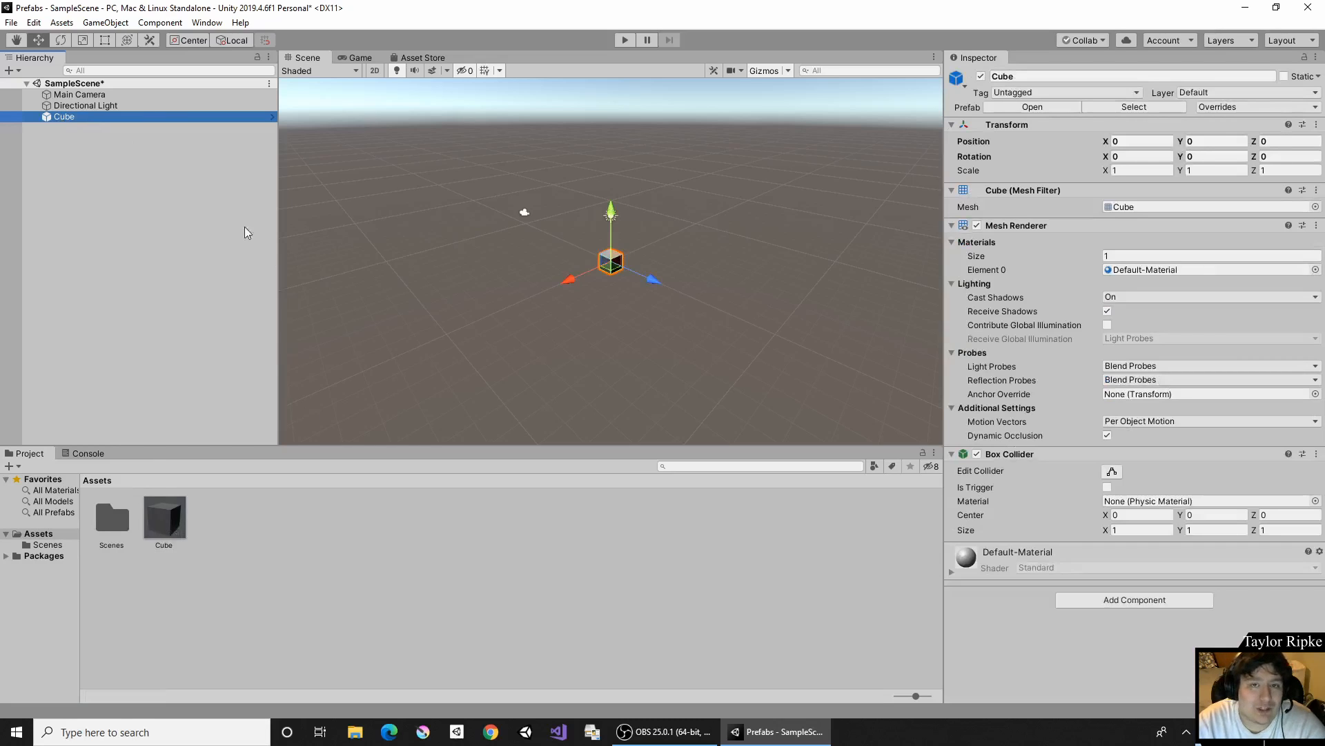
left_click(167, 532)
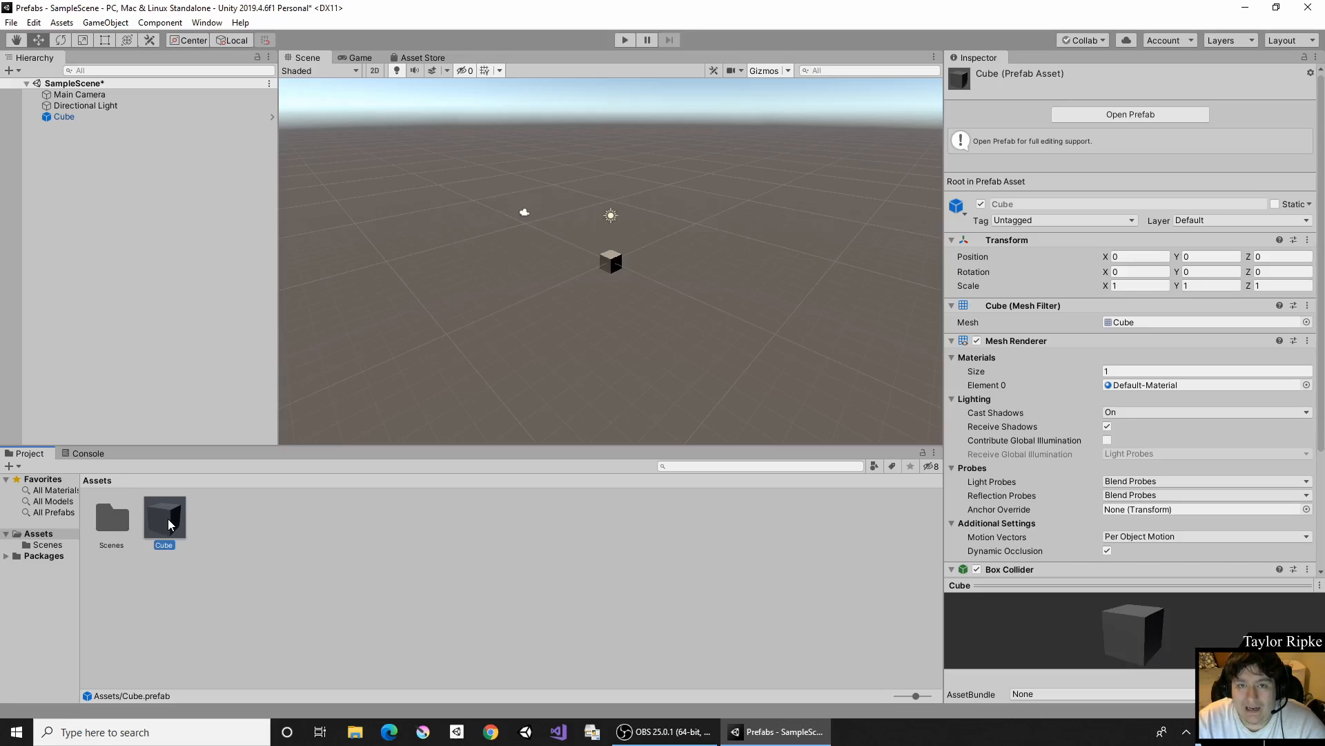
- Set the scale of the Cube instance in the scene to 4 on X, Y and Z
left_click(93, 115)
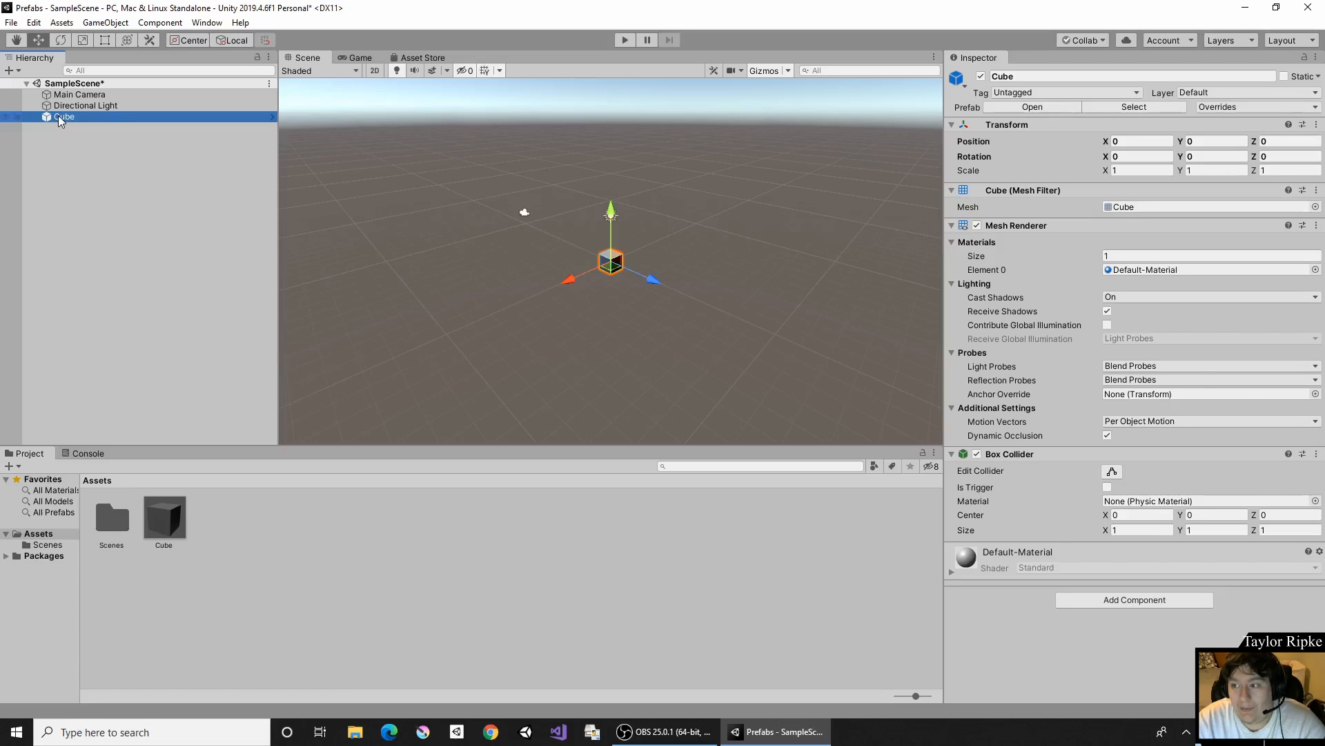
left_click(1117, 171)
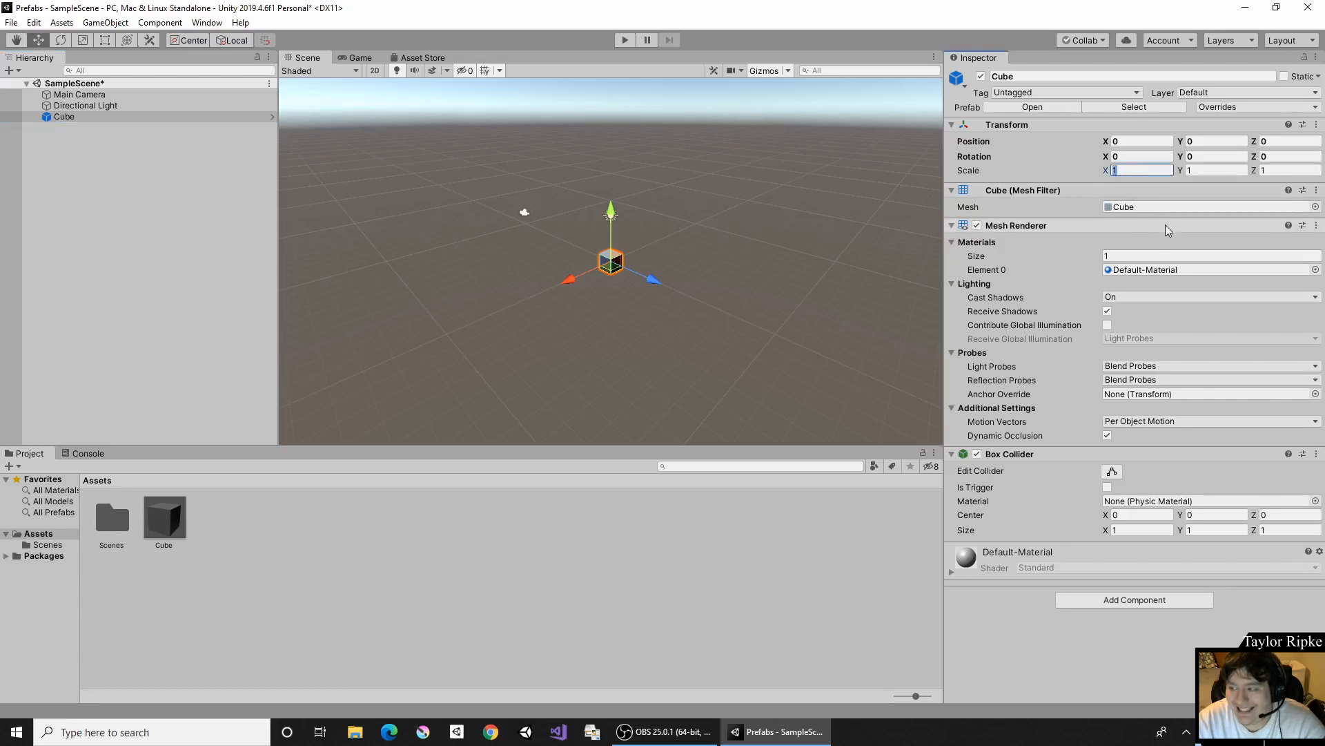
type("4")
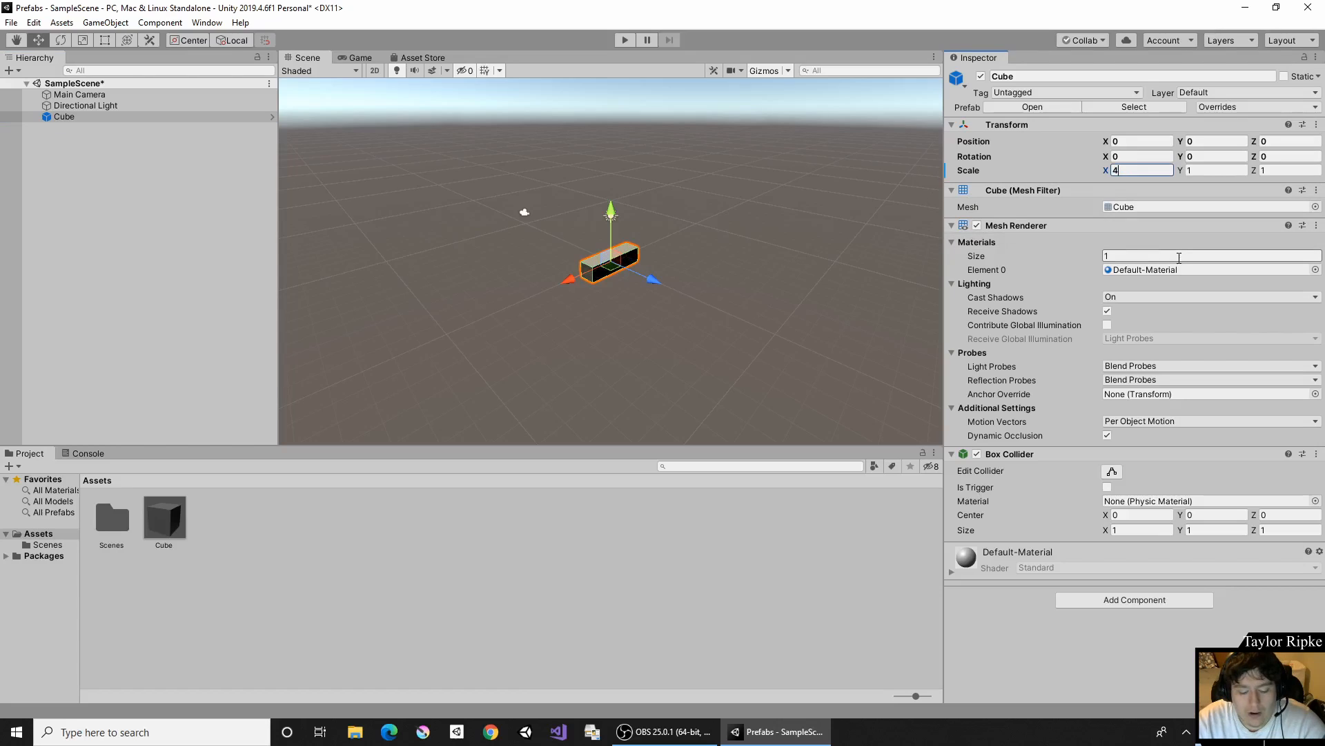
key("Tab")
type("4")
key("Tab")
type("4")
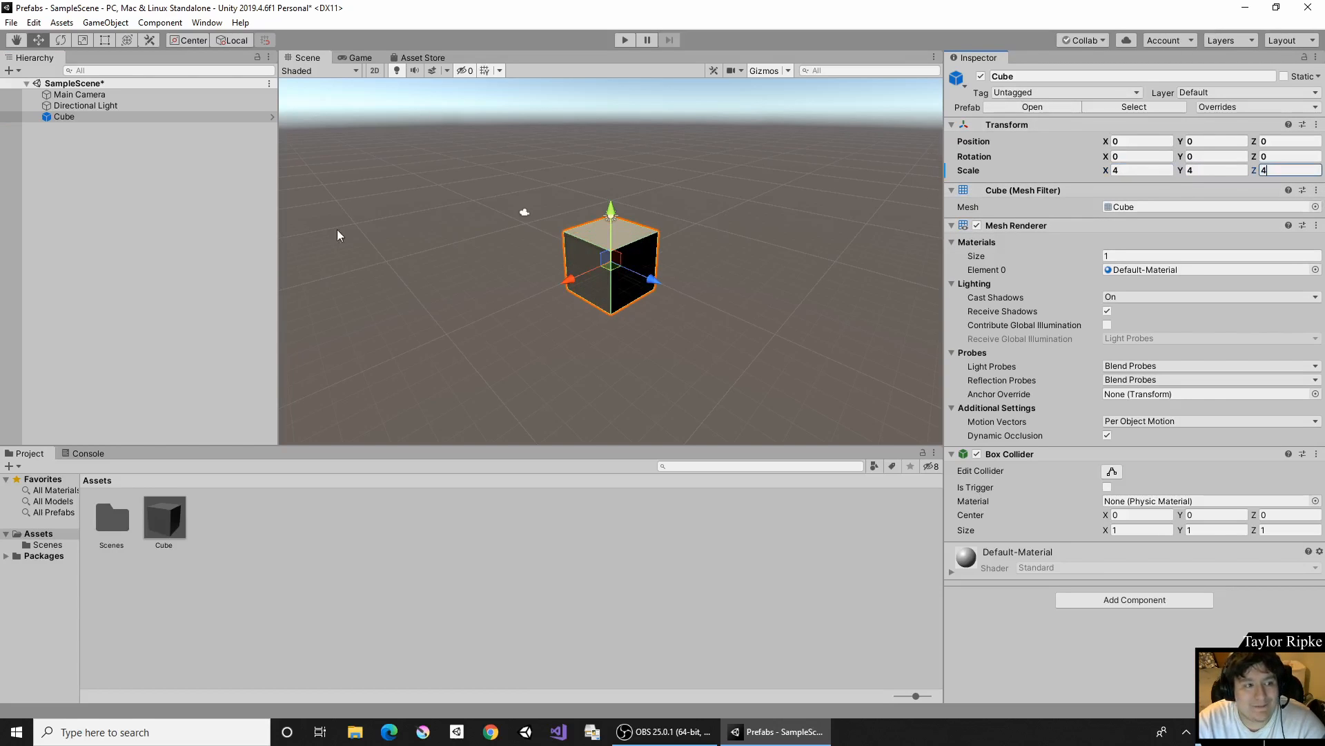
- Open the Cube prefab asset in isolation, check its scale values, and return to the scene
left_click(167, 511)
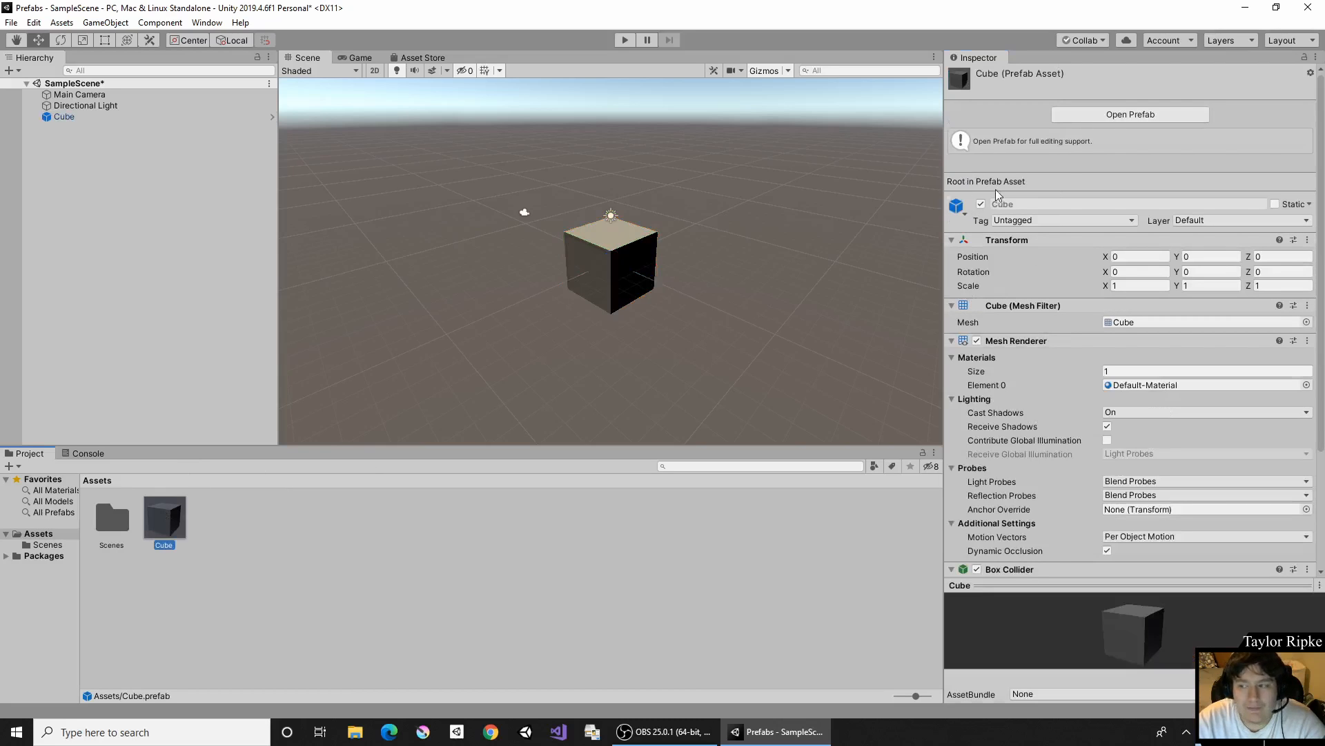
left_click(1133, 115)
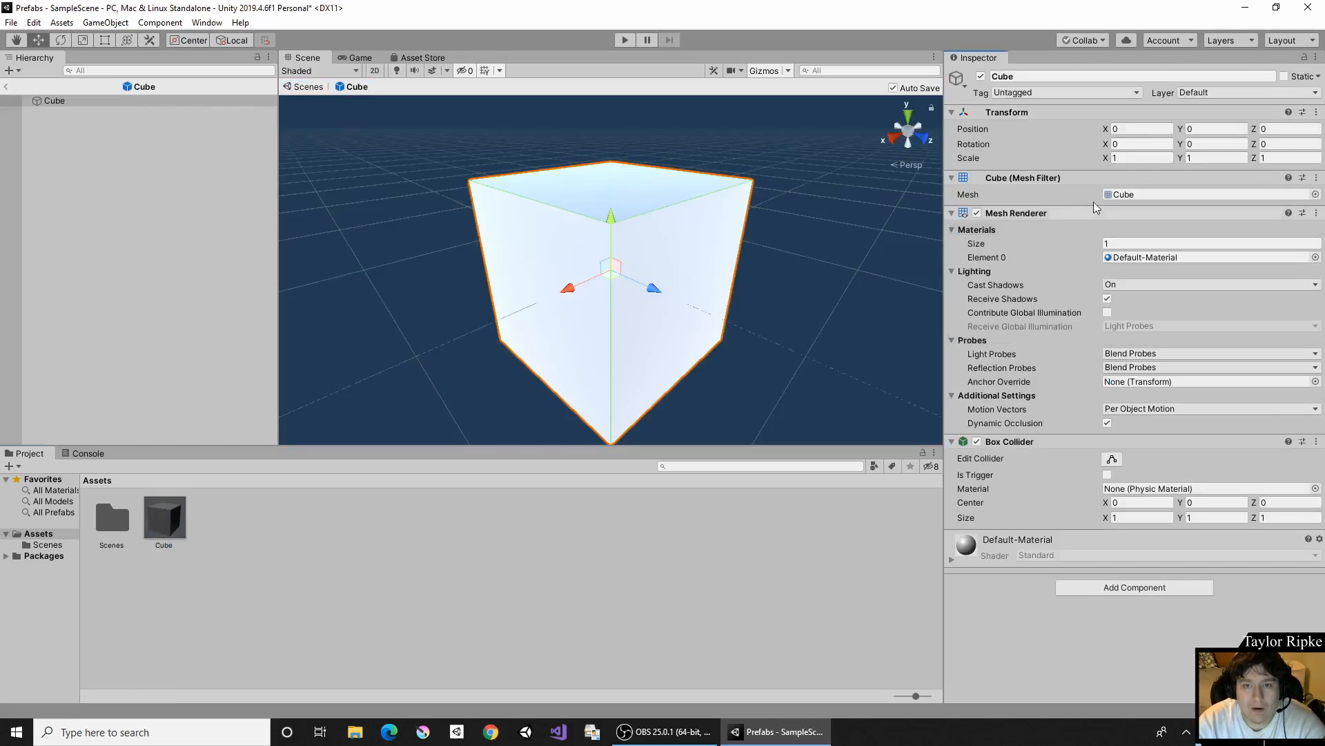
left_click(5, 87)
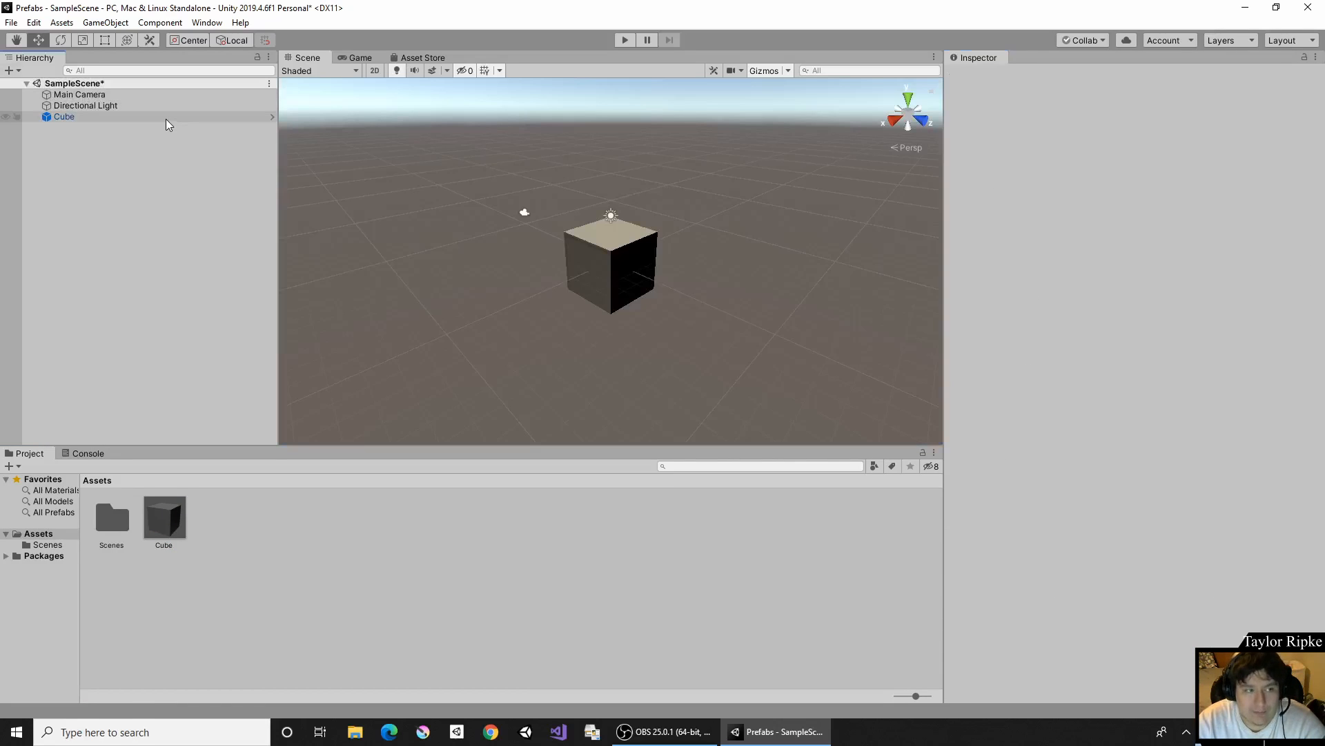
- Undo the scale changes on the cube in the scene
left_click(126, 119)
key("ctrl+z")
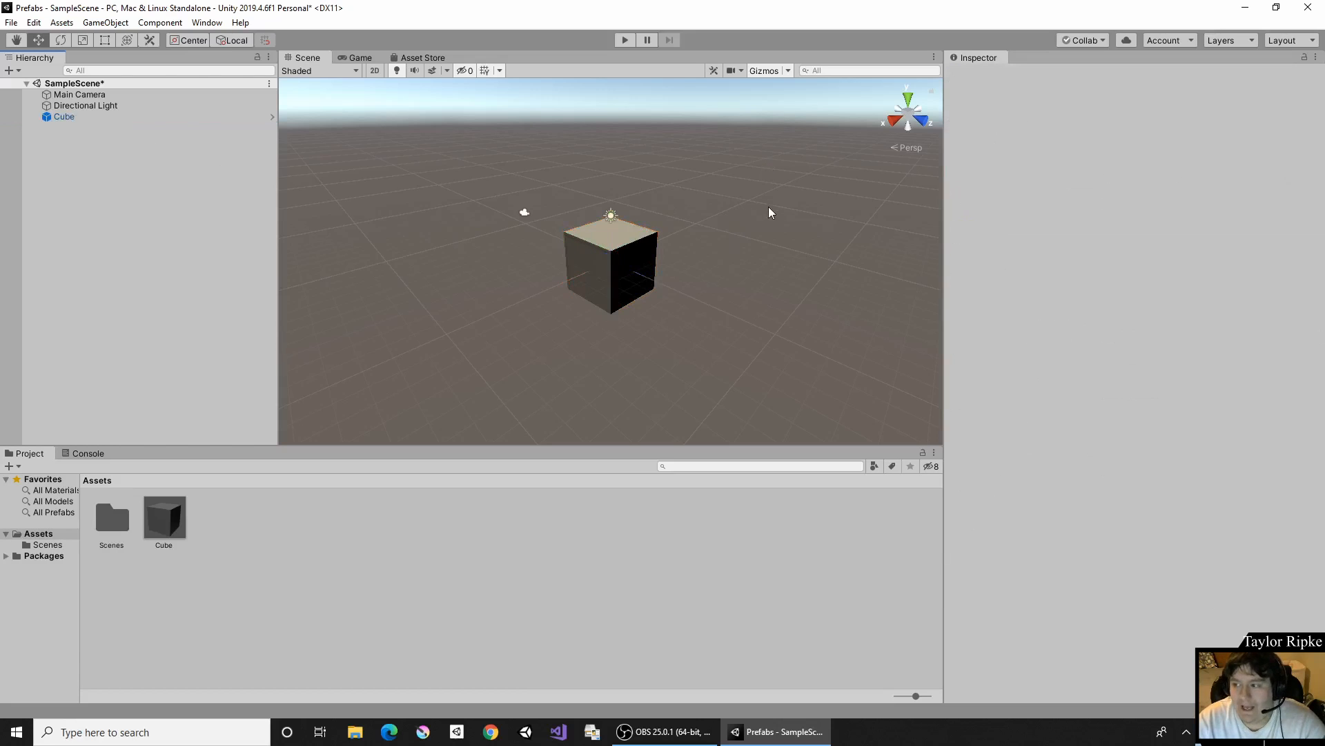
key("ctrl+z")
key("ctrl+z")
key("ctrl+z")
key("ctrl+z")
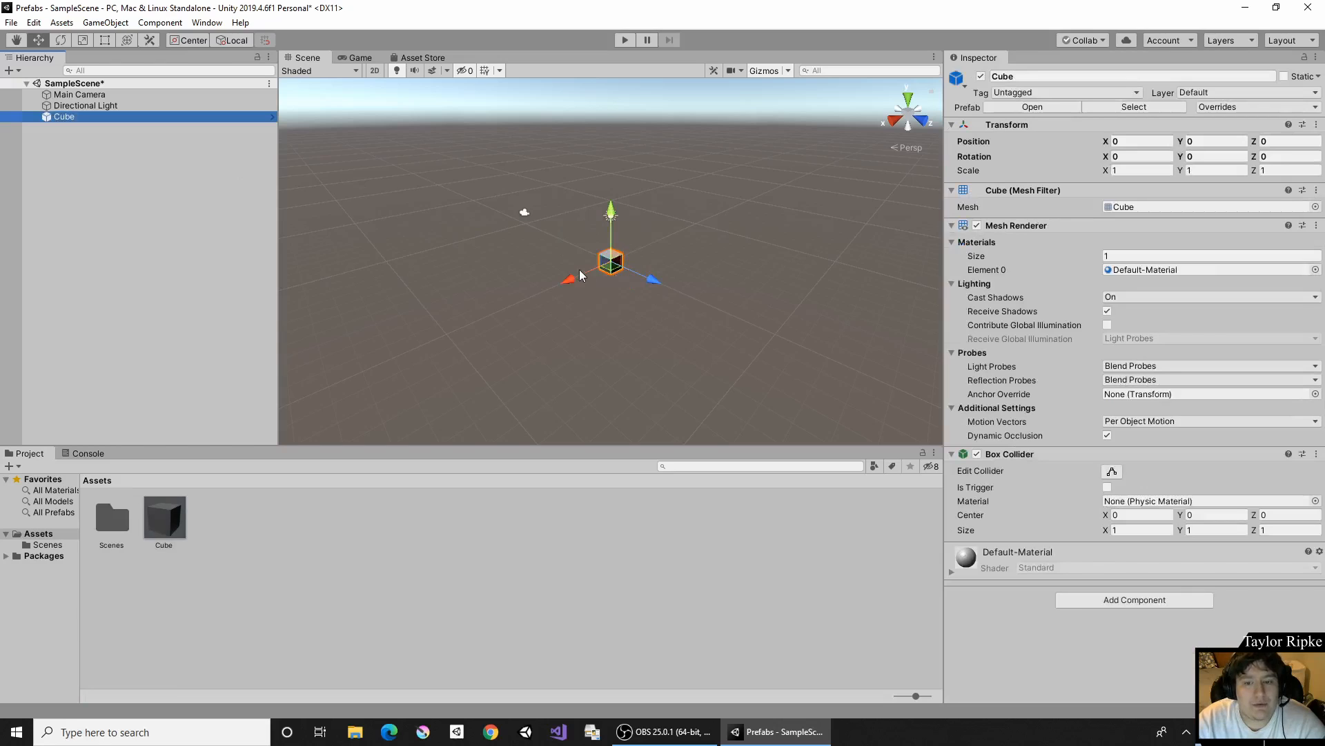
- Move the cube to about X 6.13 and add two more Cube prefab instances at about X 2.67 and X 8.9
left_click_drag(578, 276, 515, 309)
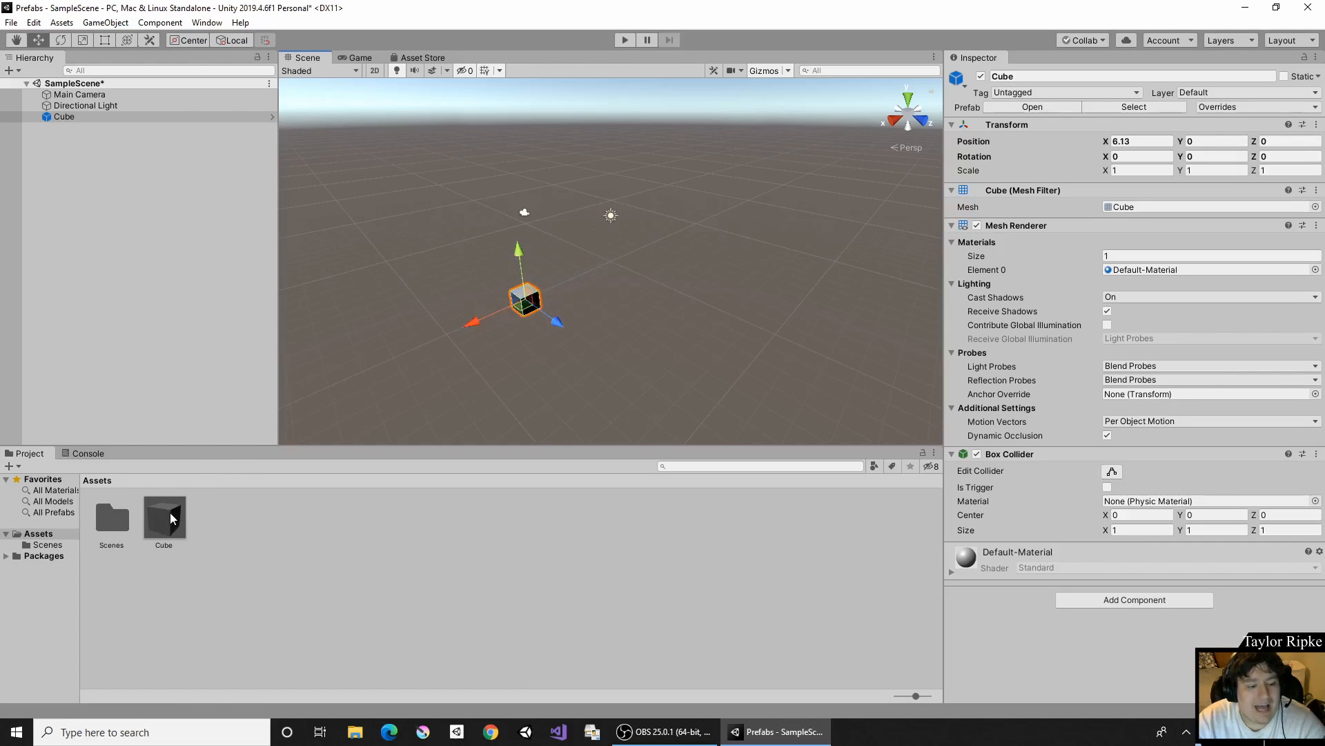
left_click_drag(170, 513, 158, 160)
left_click_drag(582, 273, 551, 302)
left_click_drag(183, 530, 194, 228)
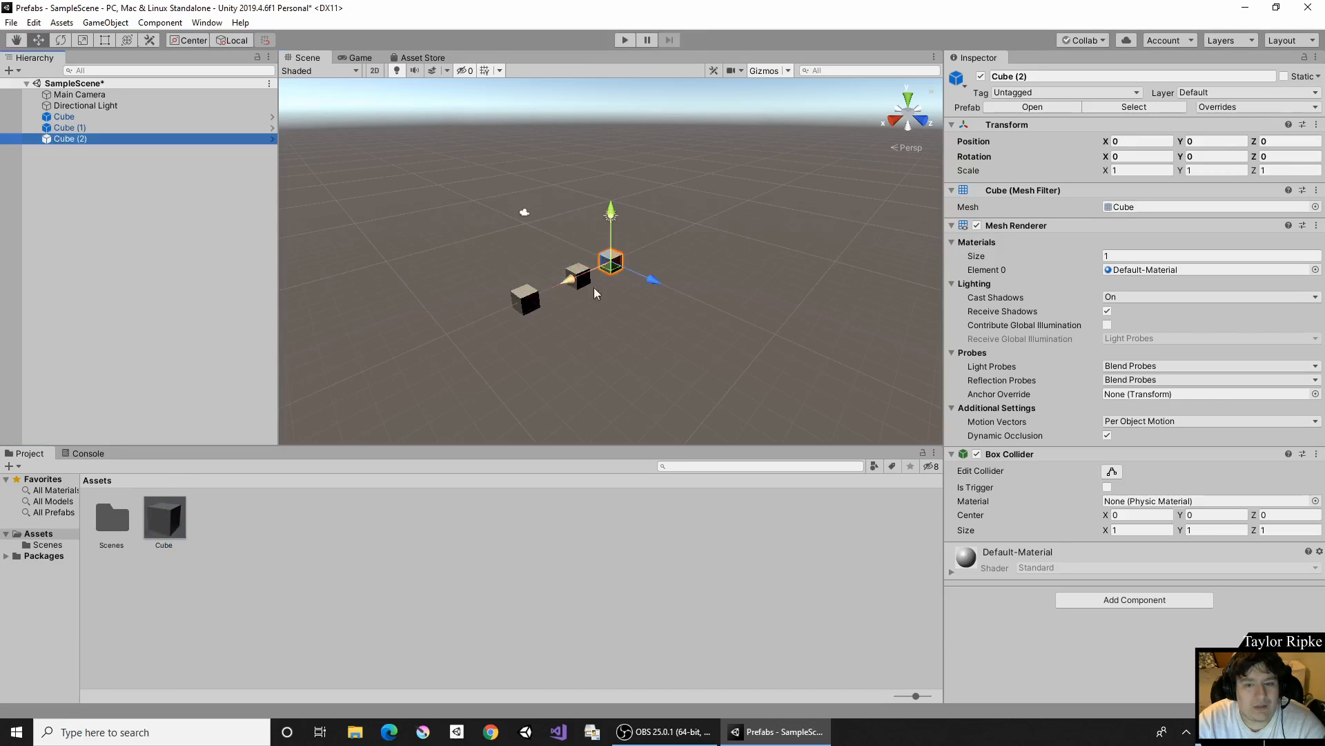
left_click_drag(561, 281, 475, 353)
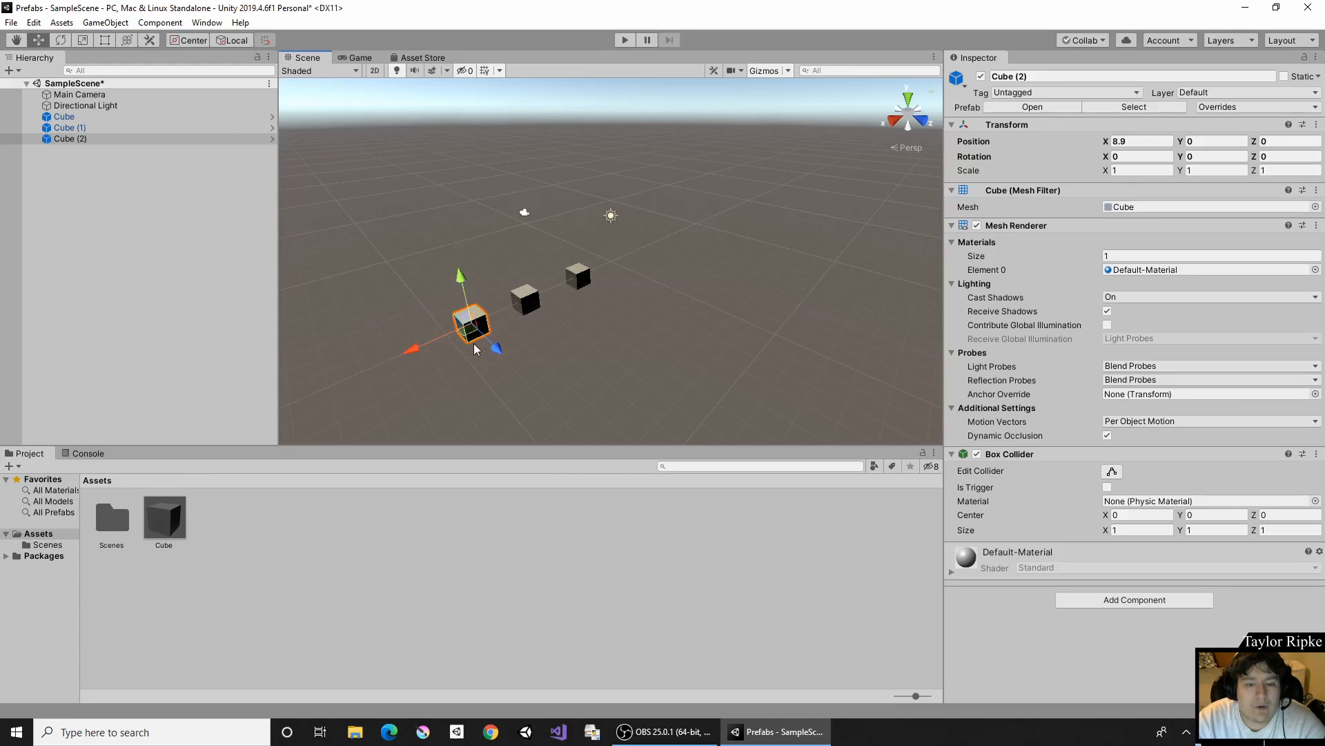
- Set the Cube prefab asset's scale to 3 on X, Y and Z, and move Cube (2) along X to about 9.96
left_click(181, 518)
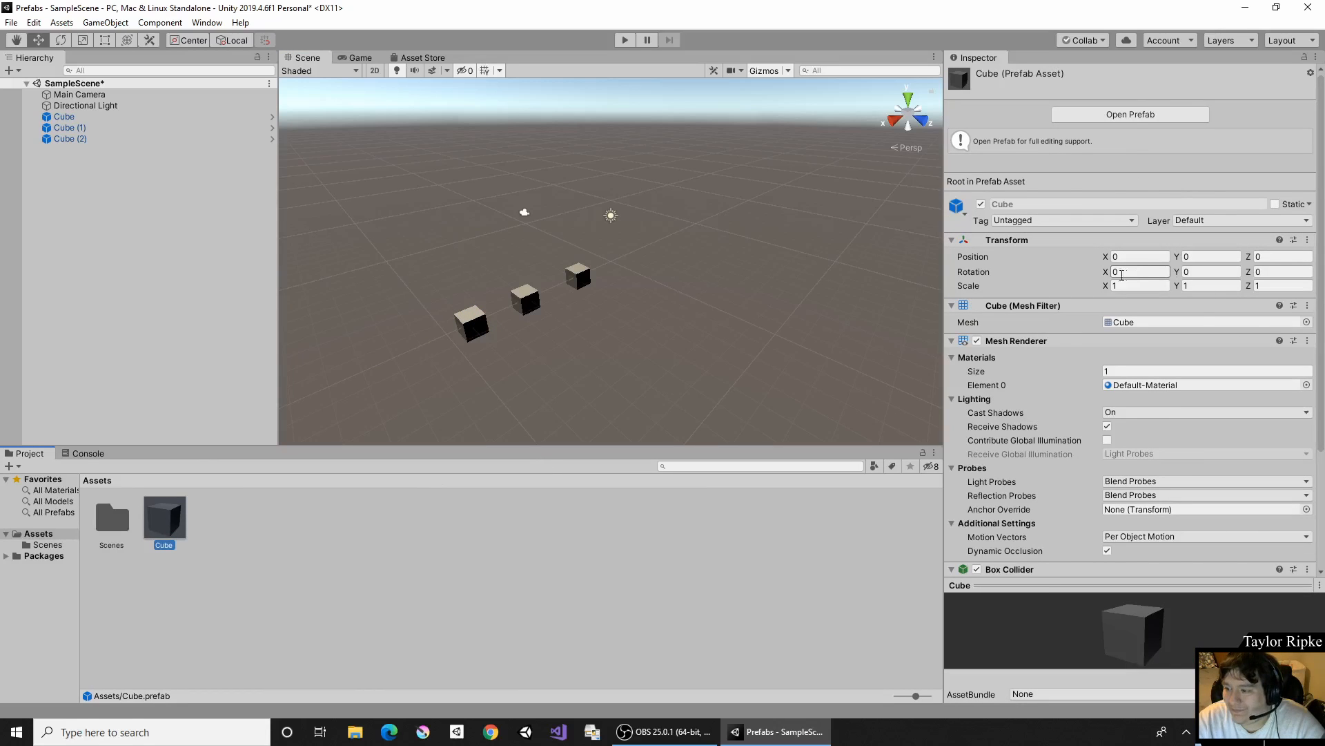
left_click(1156, 285)
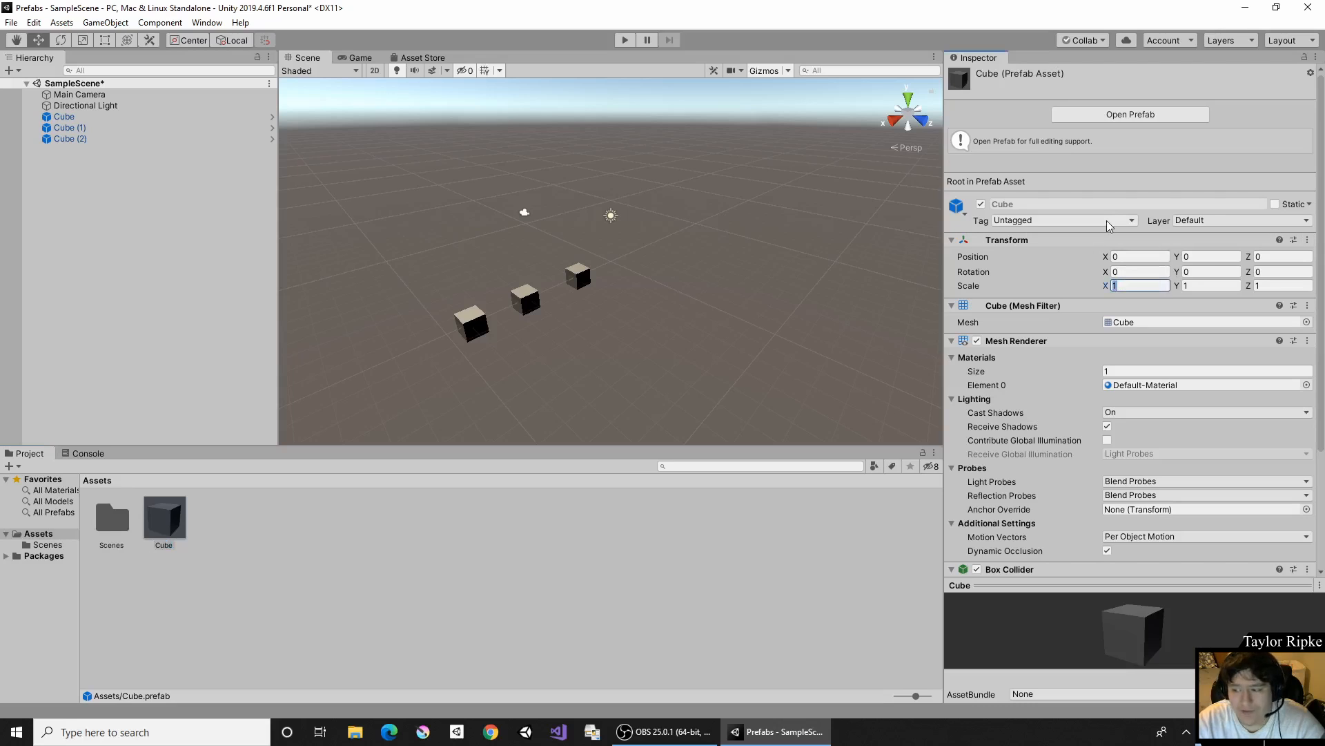
type("3")
key("Tab")
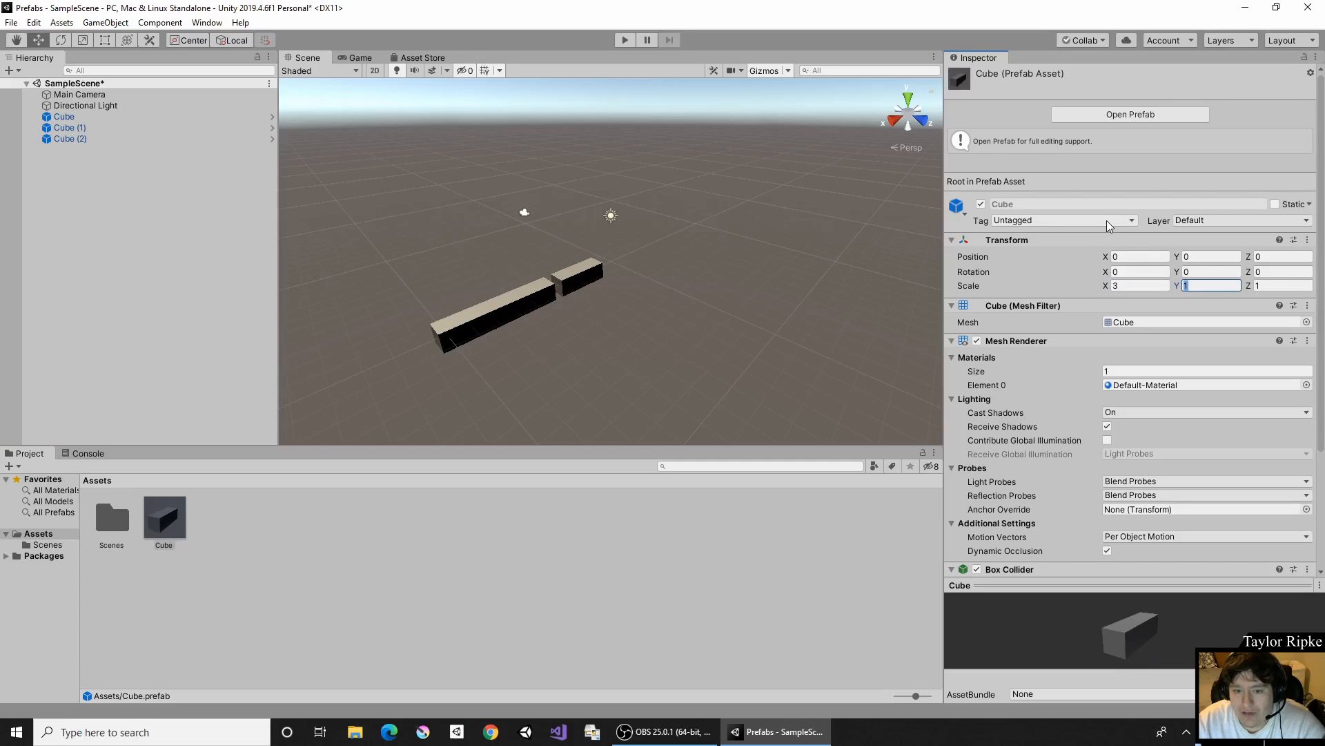
type("3")
key("Tab")
type("3")
key("Return")
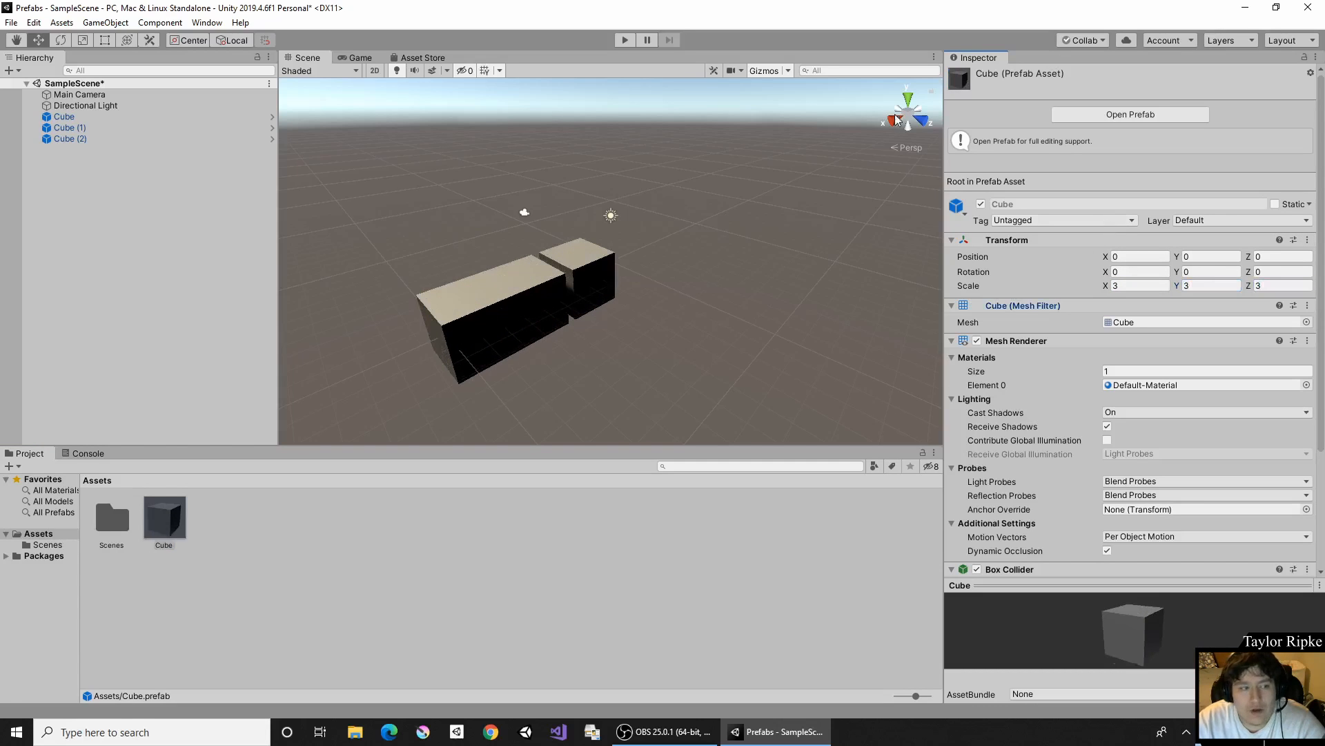
left_click(130, 138)
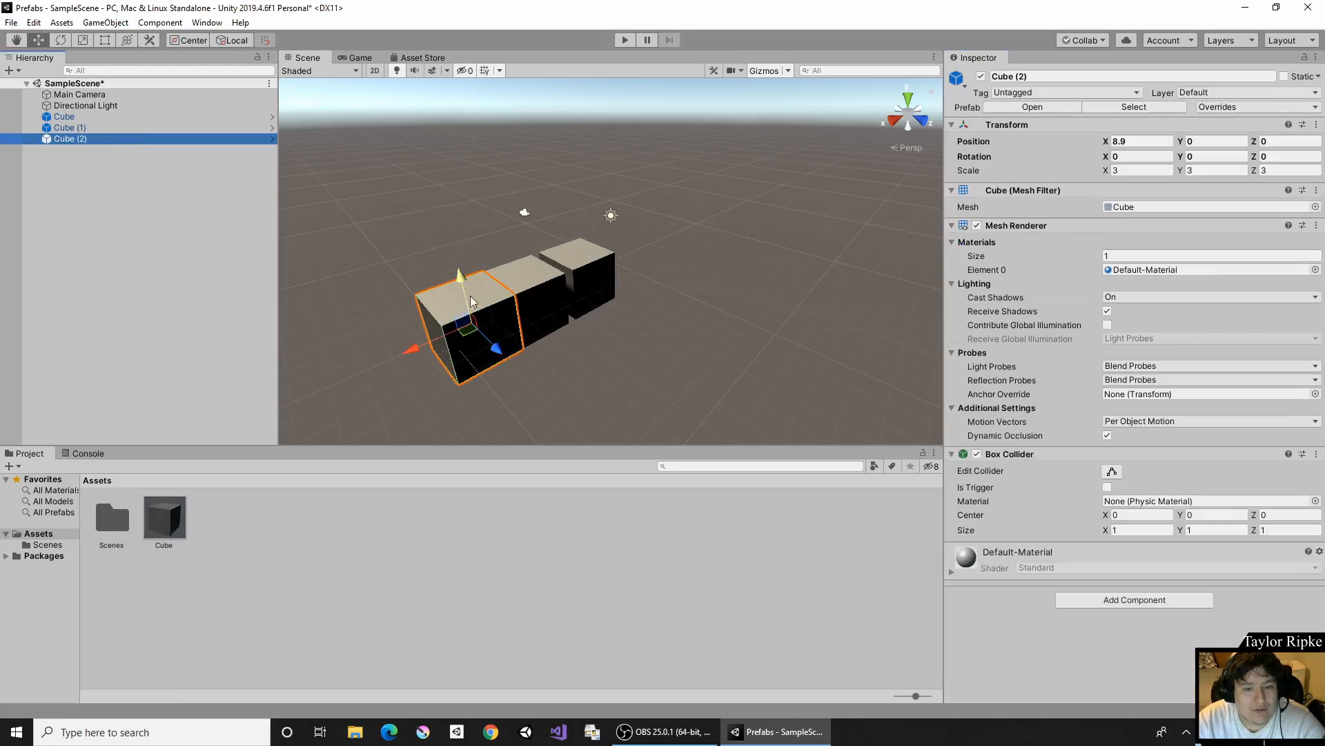
left_click_drag(442, 339, 416, 349)
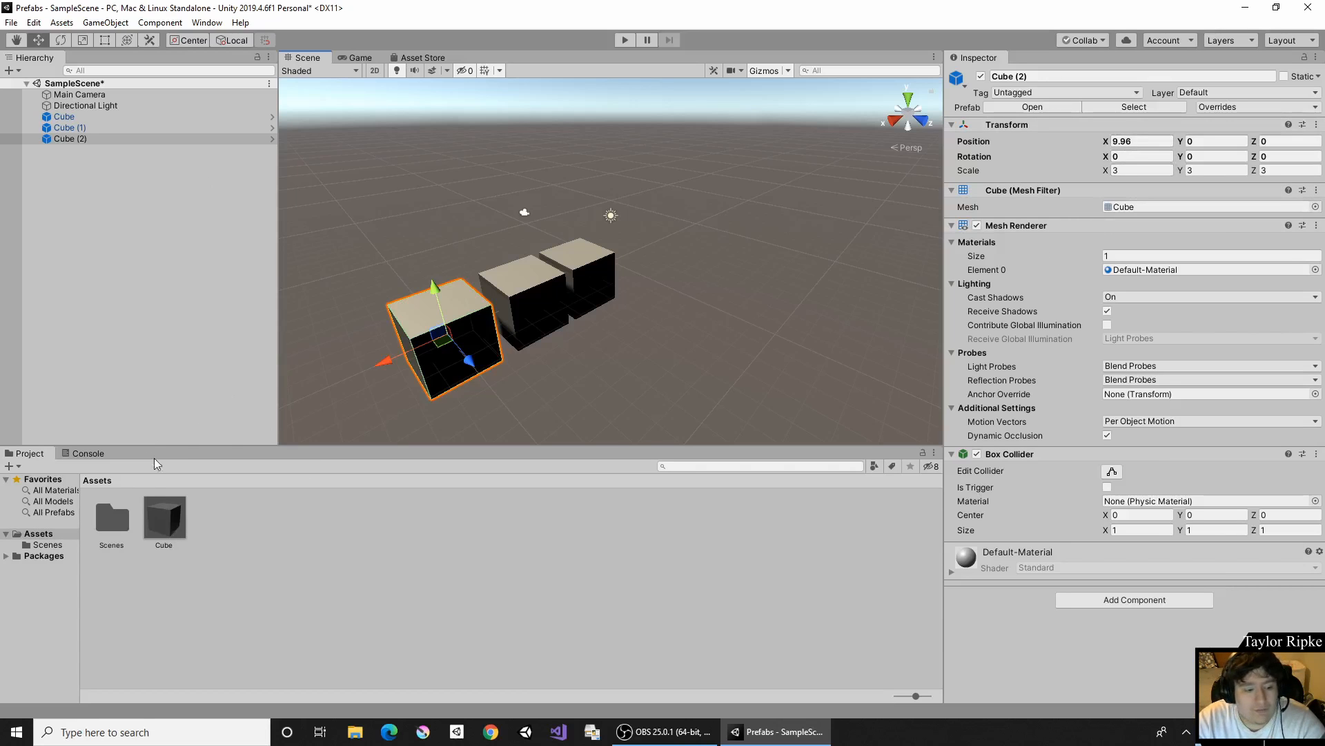
- Set the Cube prefab asset's rotation to 45 on X, Y and Z
left_click(175, 529)
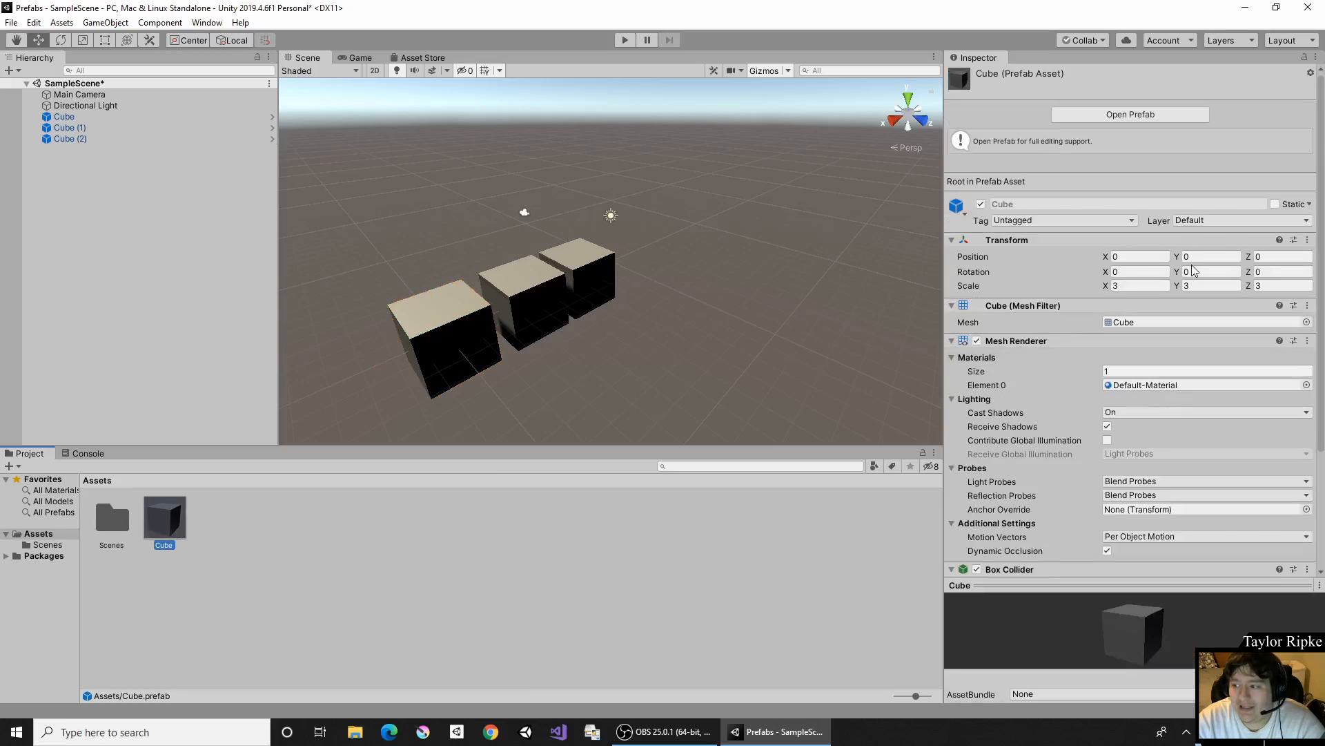
left_click(1134, 275)
type("45")
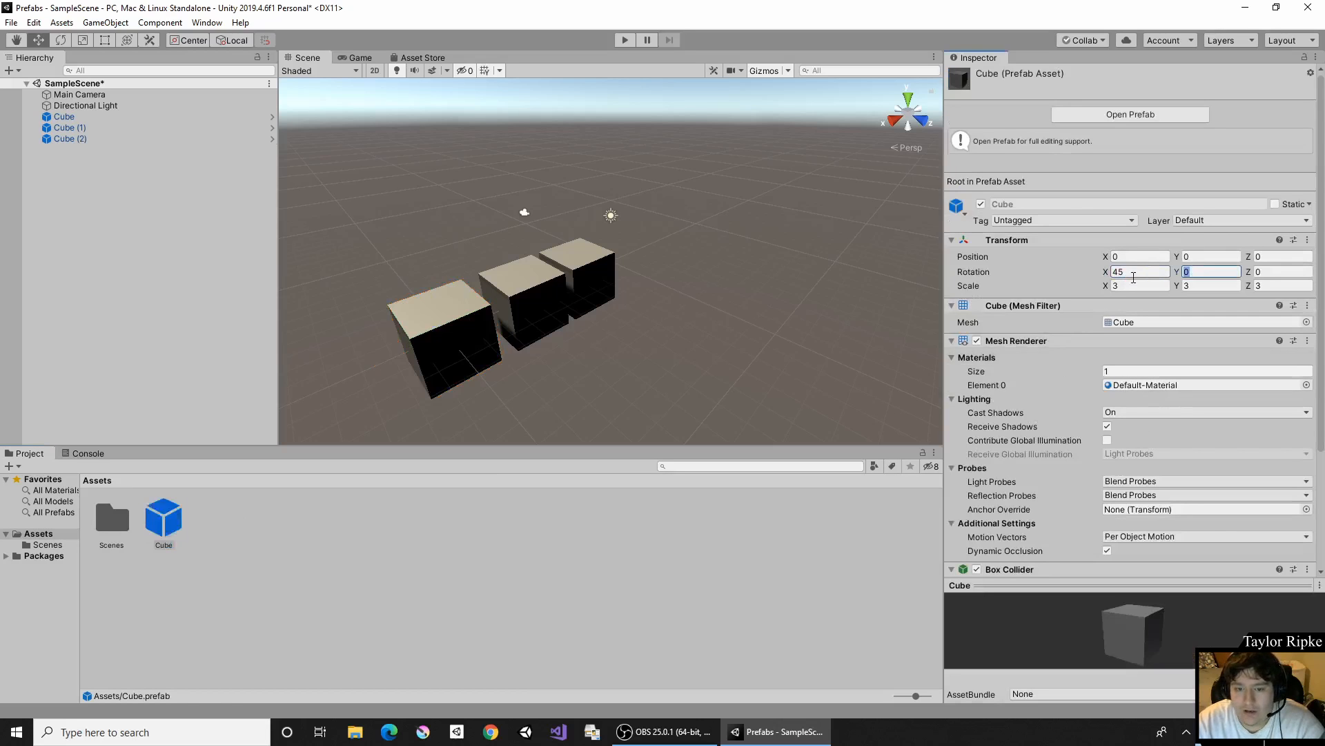
key("Tab")
type("45")
key("Tab")
type("45")
key("Tab")
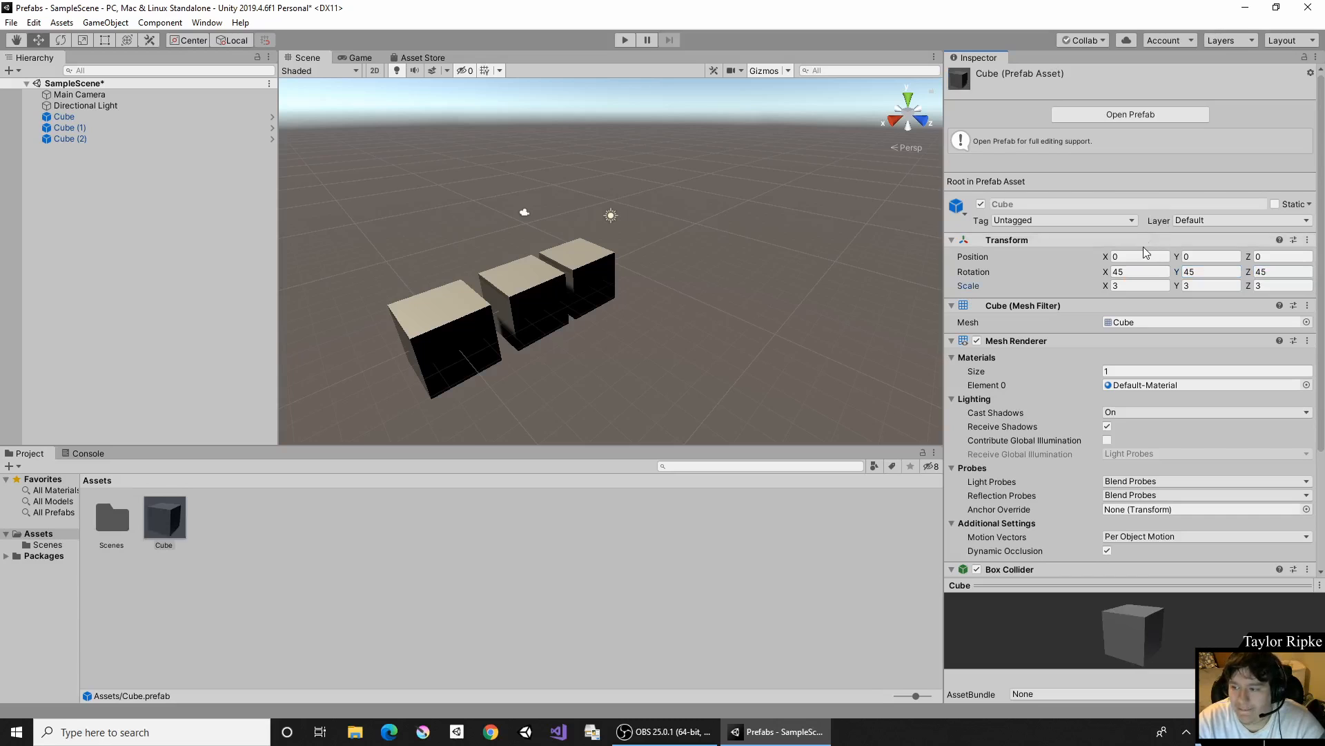
- Set the Cube prefab asset's position to 50 on X, Y and Z
left_click(1143, 257)
type("50")
key("Tab")
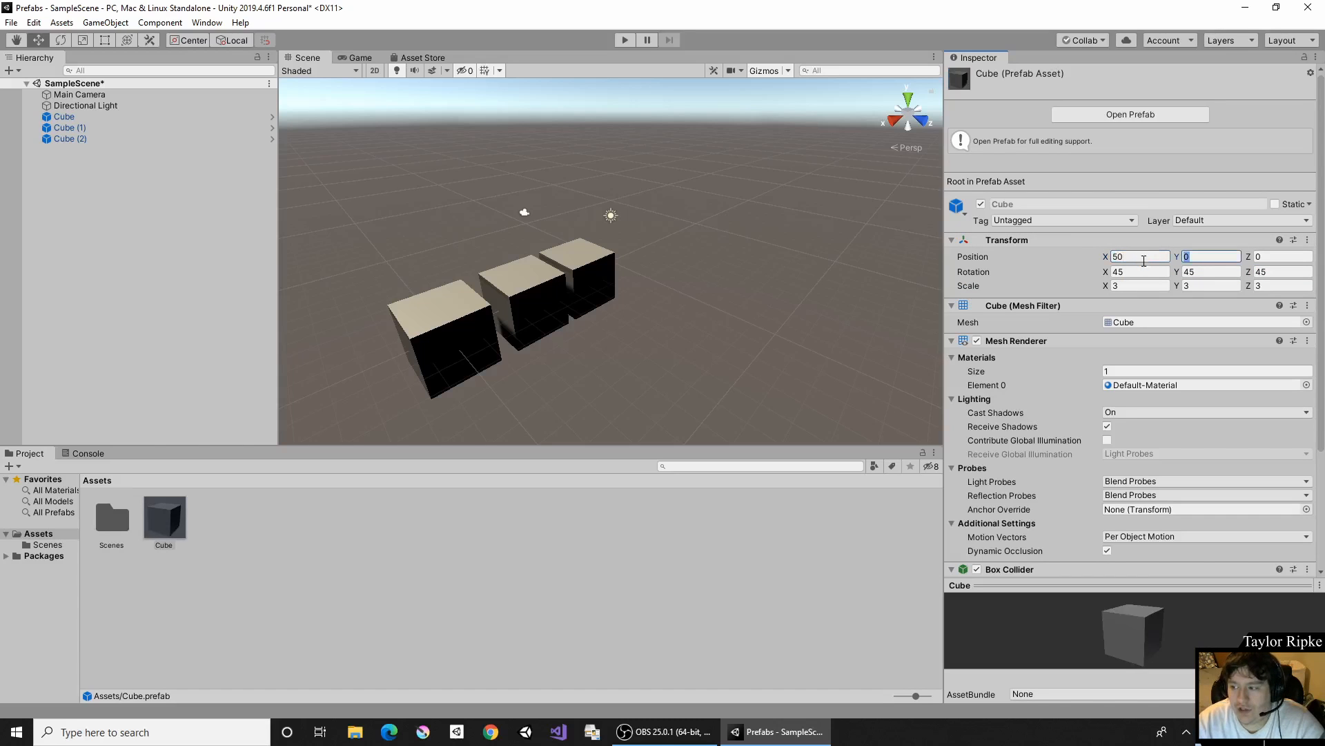
type("50")
key("Tab")
type("50")
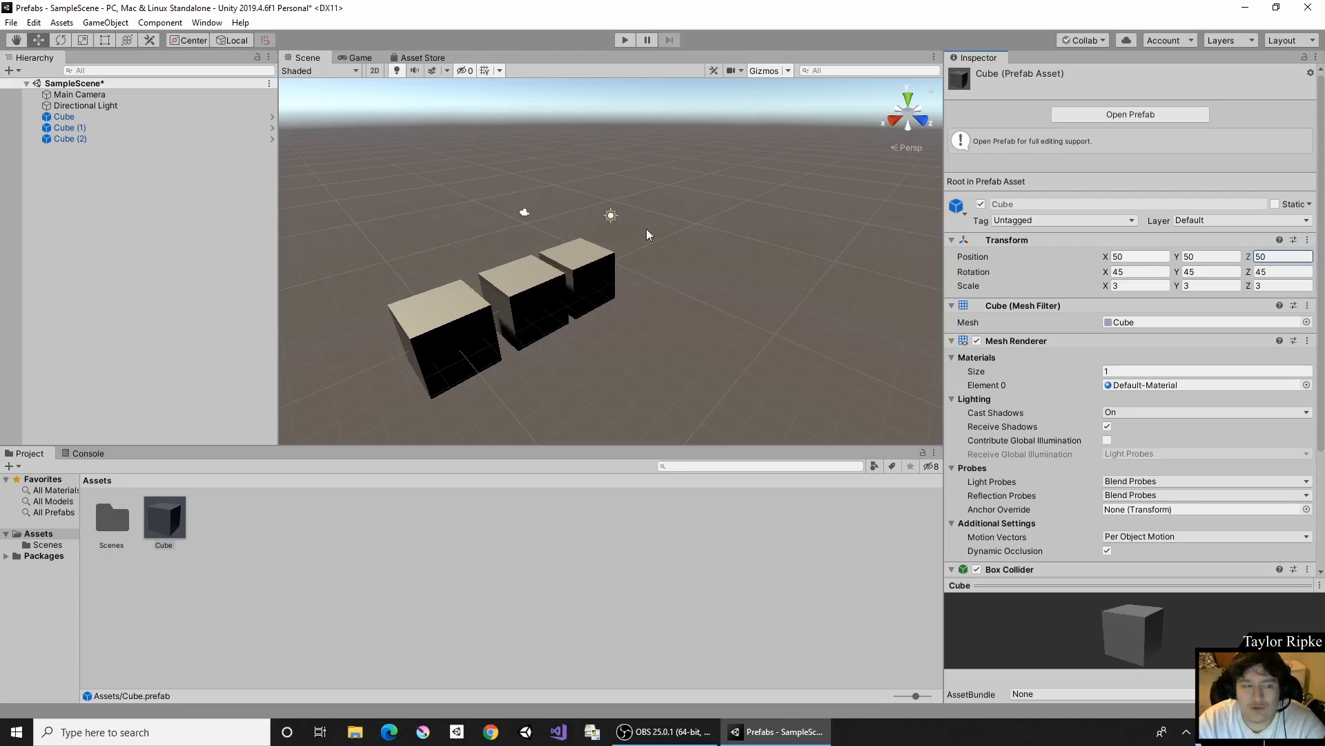
- Check the position, rotation and scale of each of the three cube instances in the scene
left_click(67, 118)
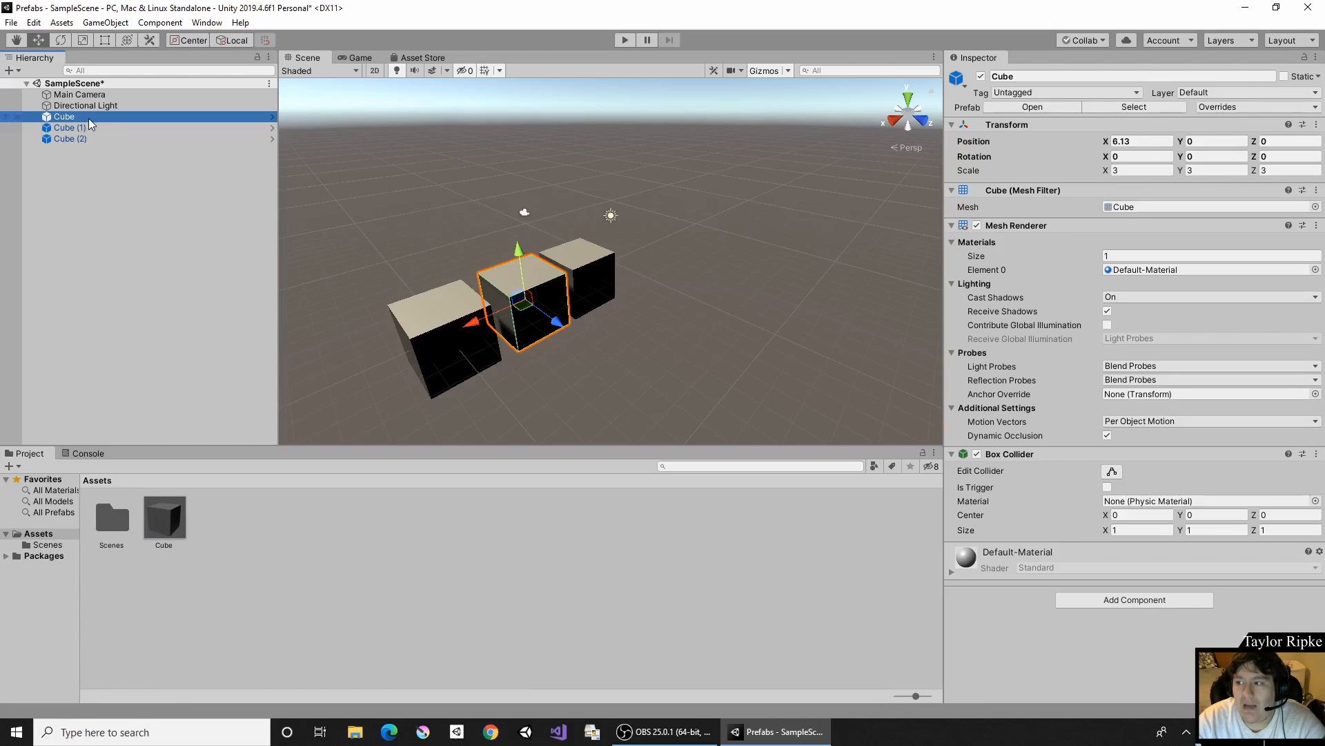
left_click(76, 136)
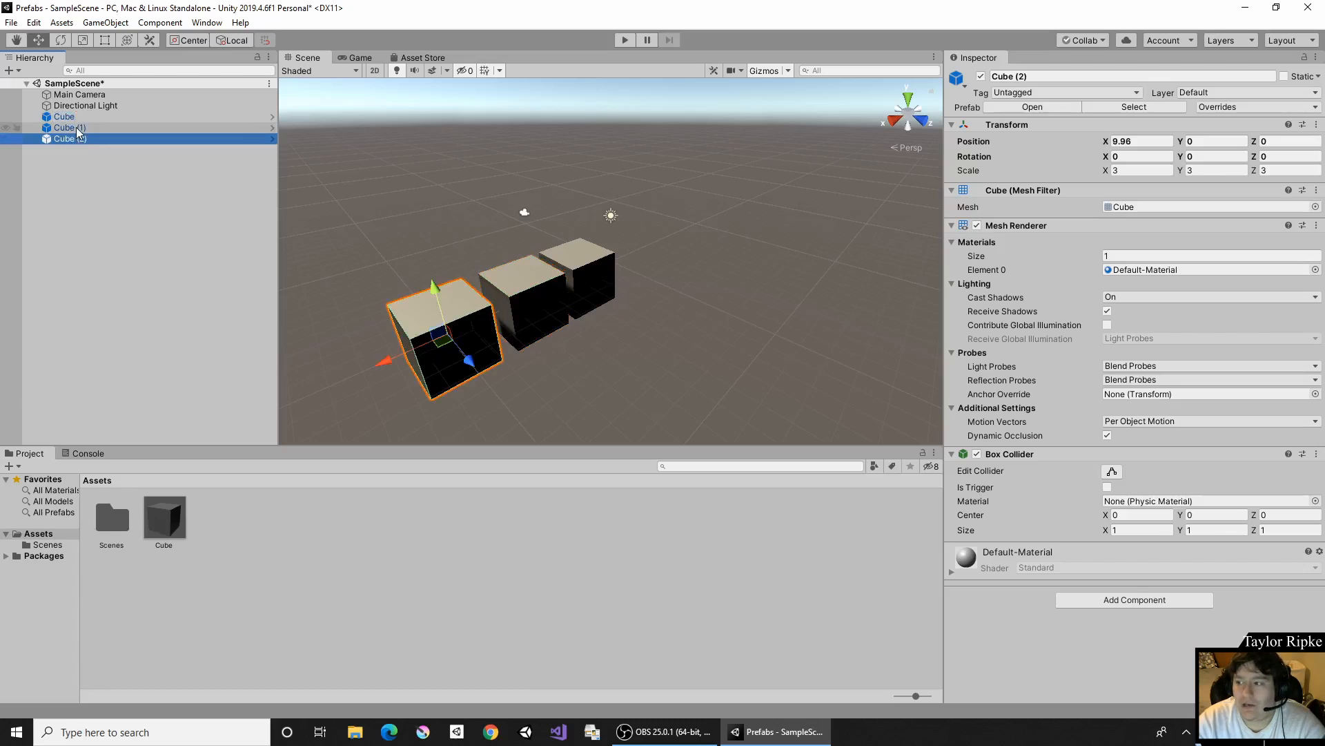
left_click(76, 127)
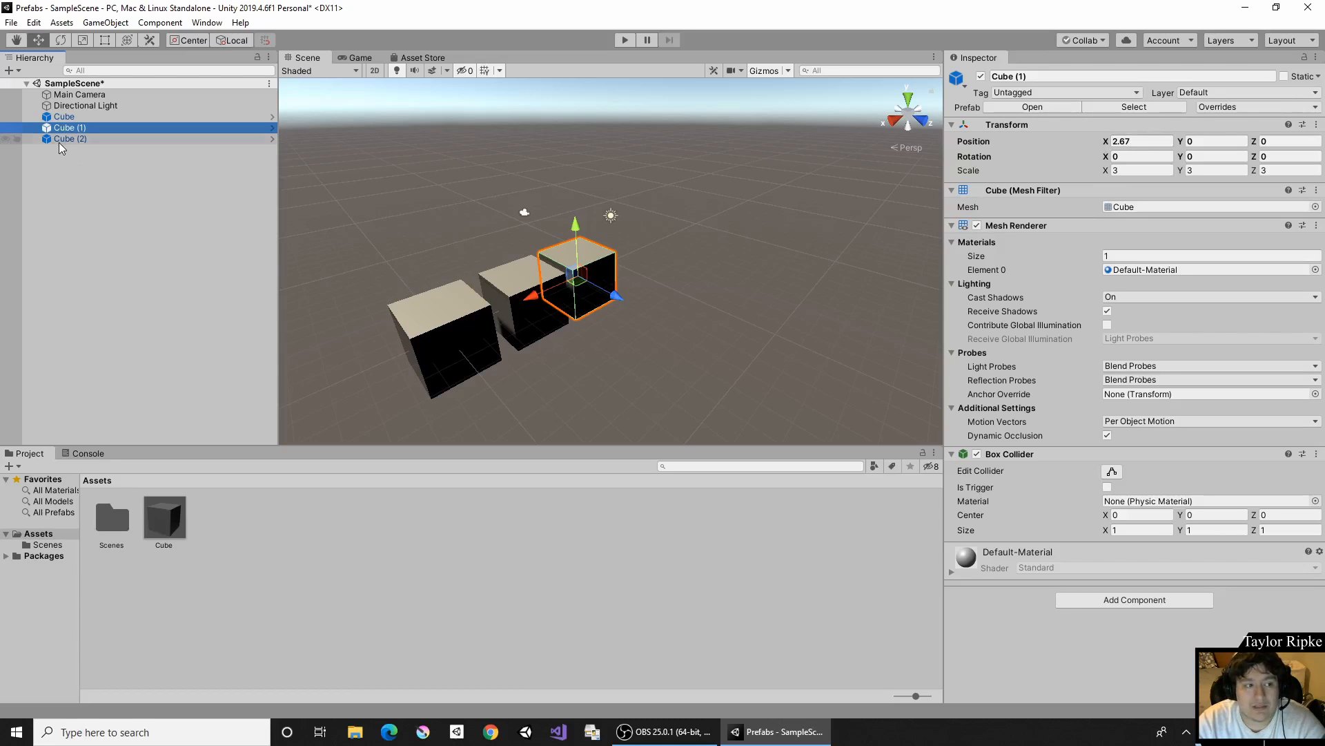
- Switch the Cube prefab asset's Mesh Renderer off and back on, and do the same with its Box Collider
left_click(75, 138)
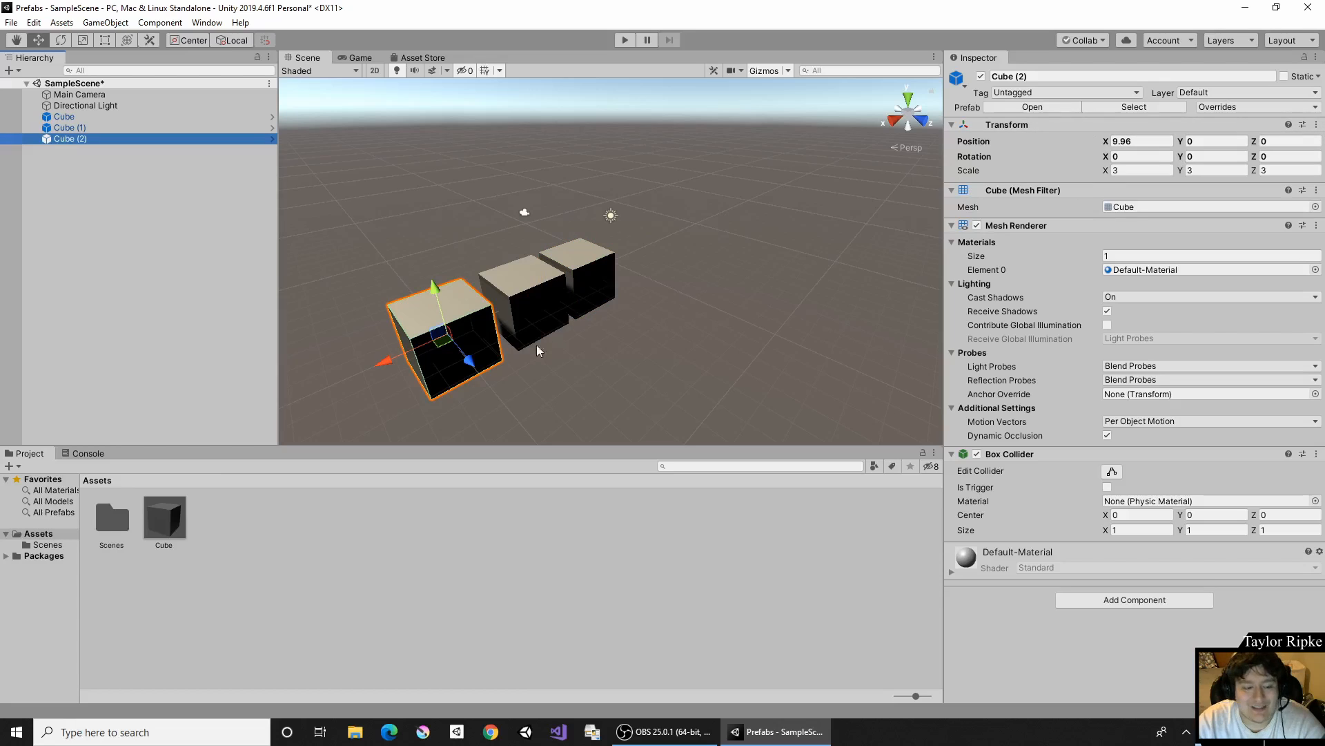
left_click(160, 522)
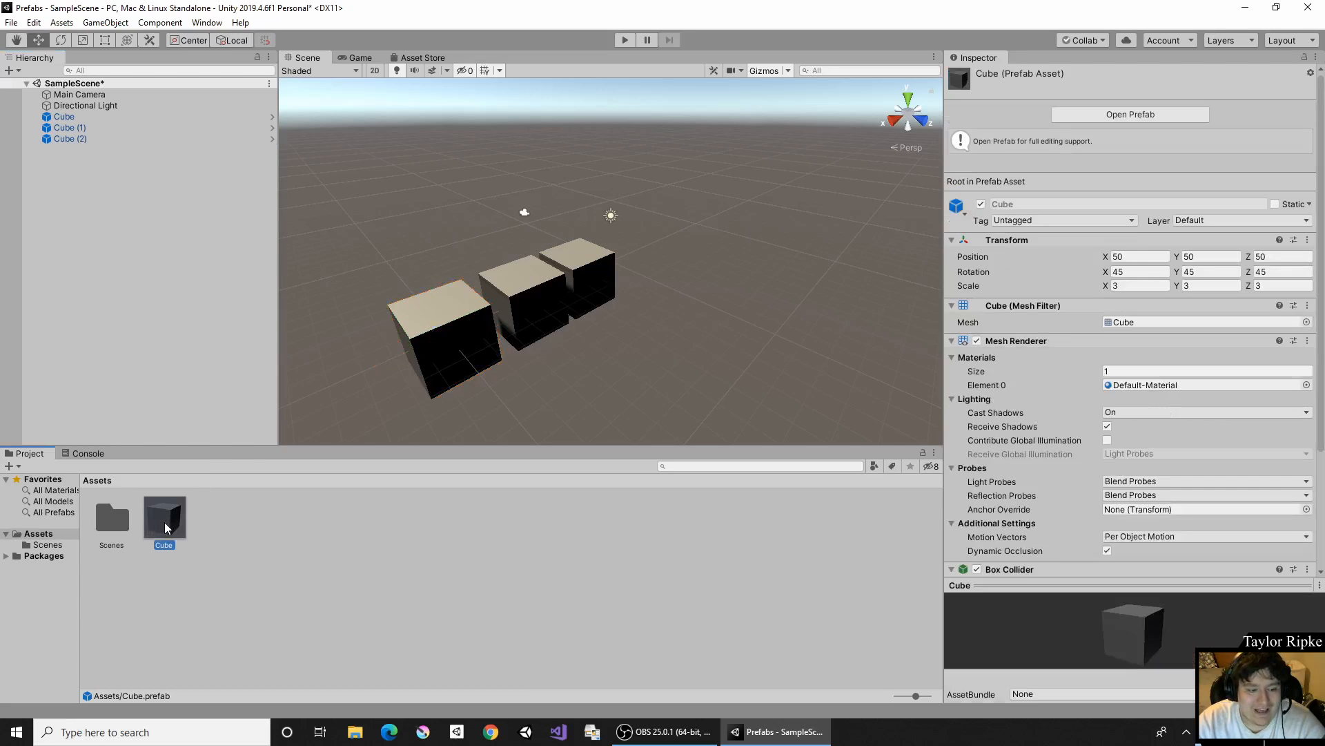
left_click(977, 341)
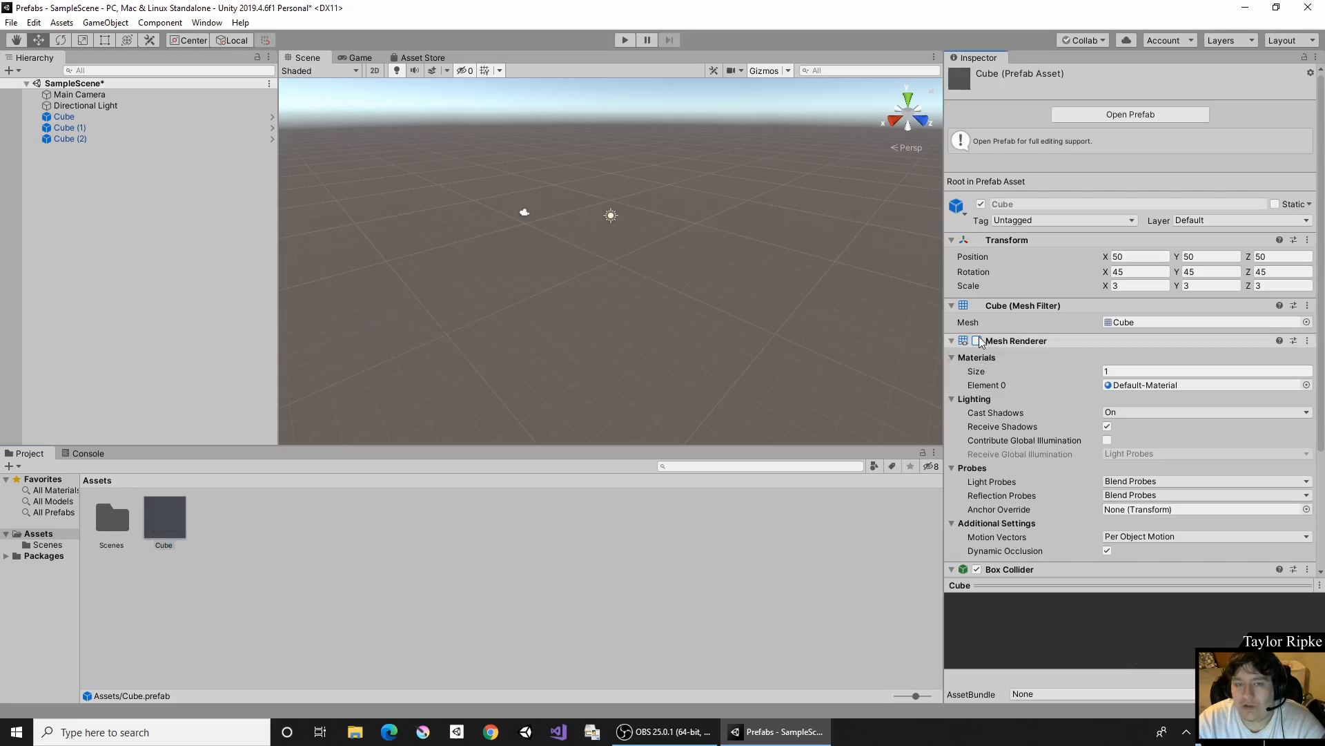
left_click(977, 340)
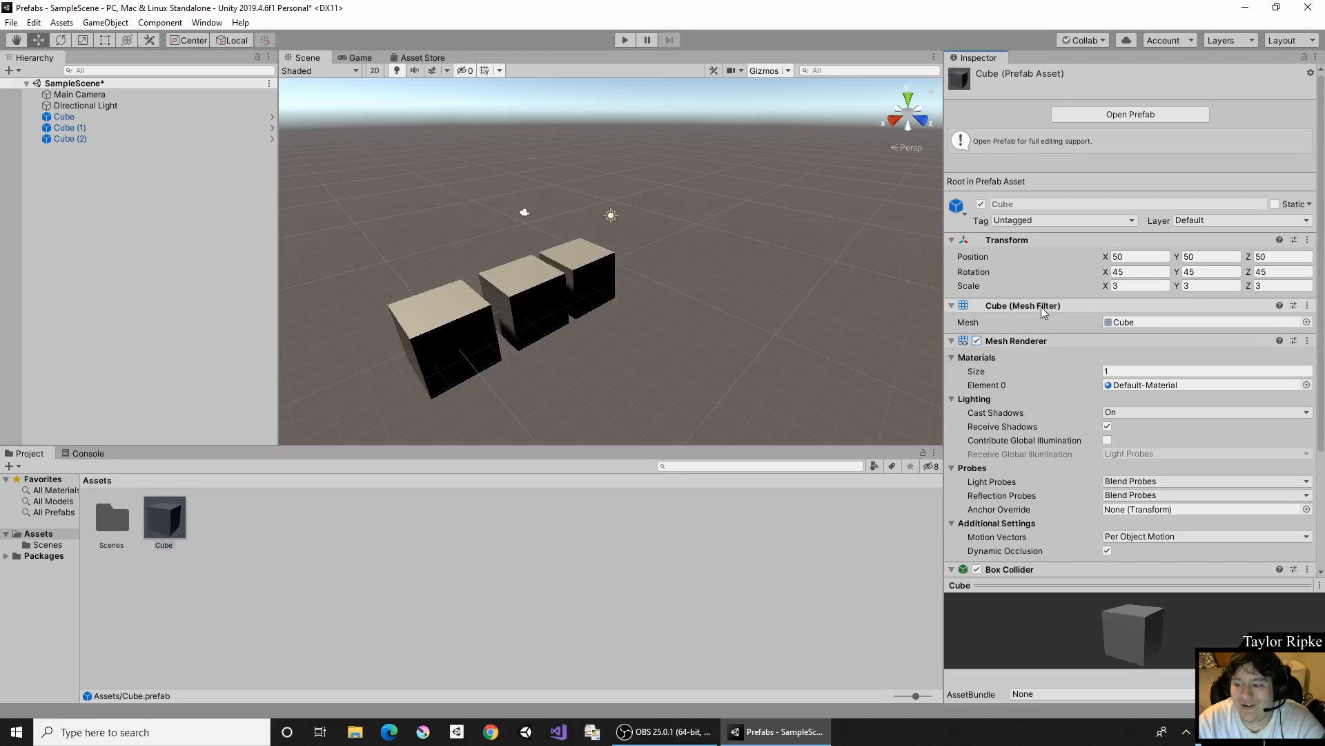
scroll(1042, 292, "down", 3)
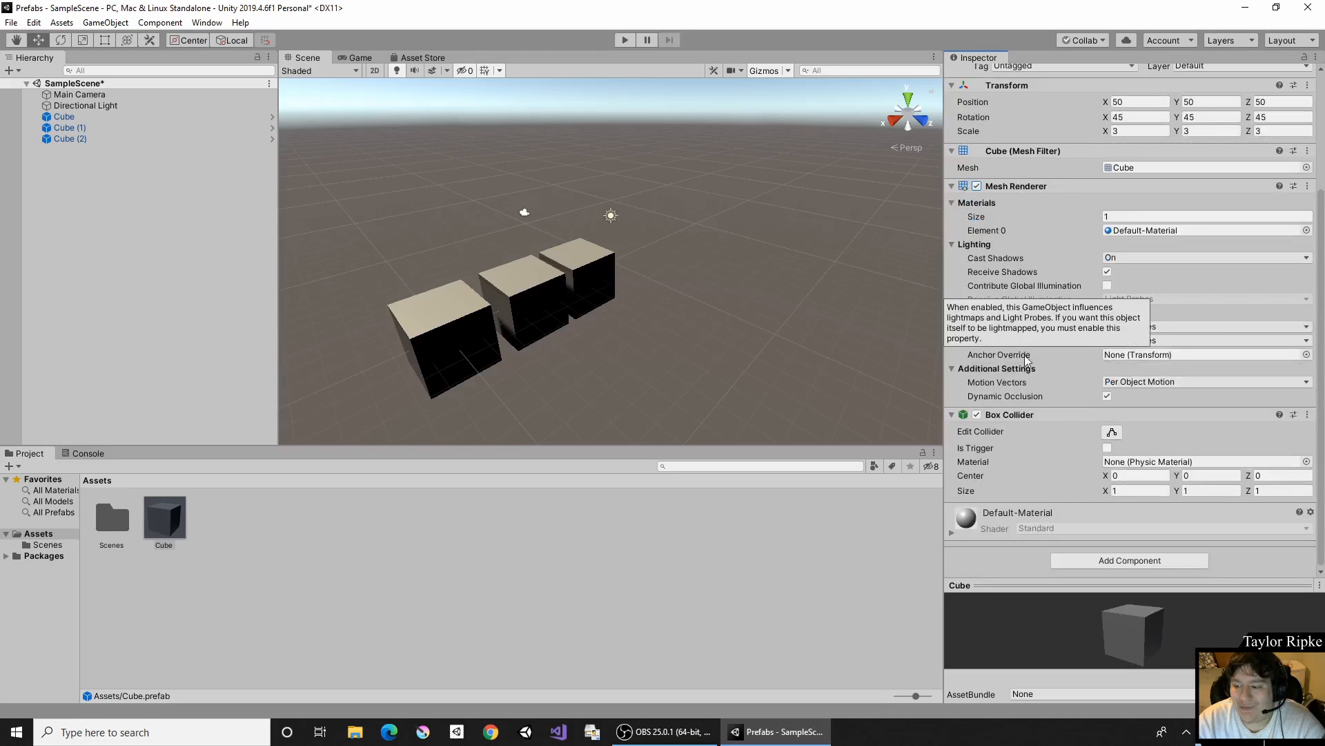
left_click(977, 414)
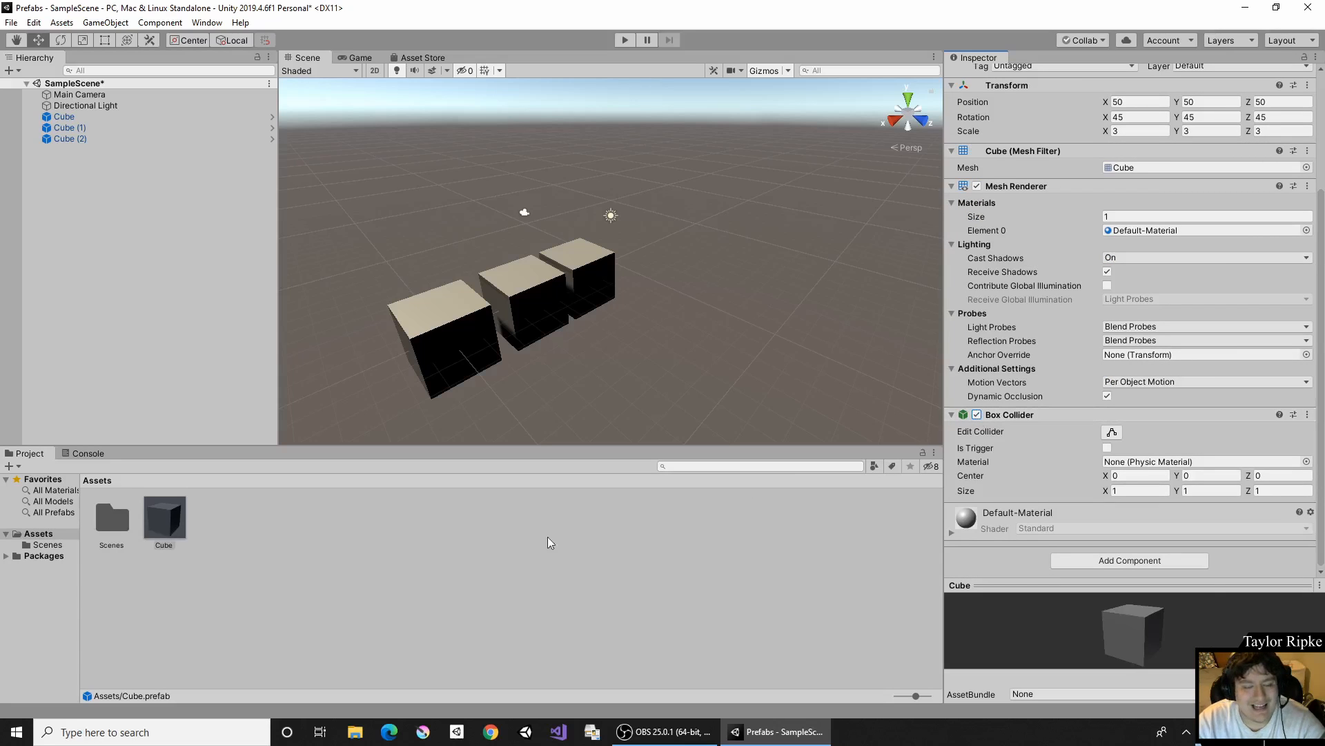
- Create a new material named Red in the Assets folder
right_click(373, 497)
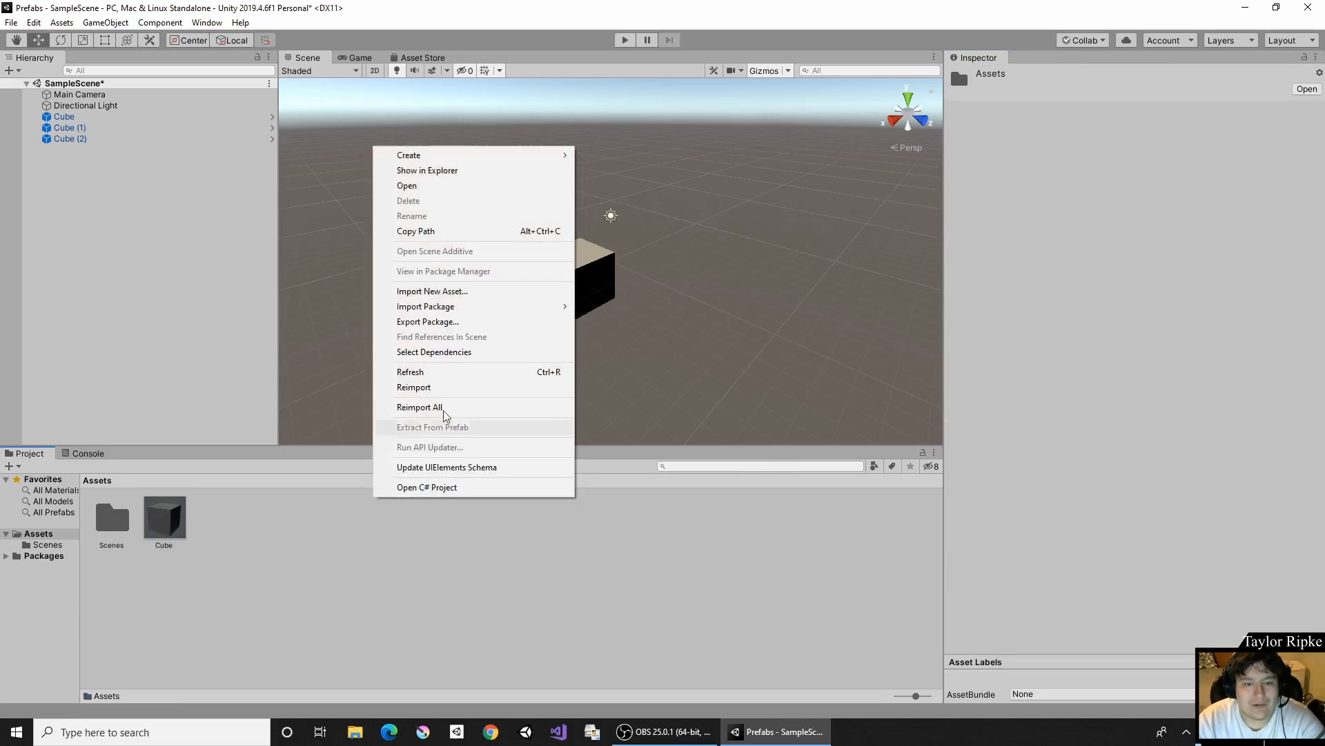
mouse_move(511, 165)
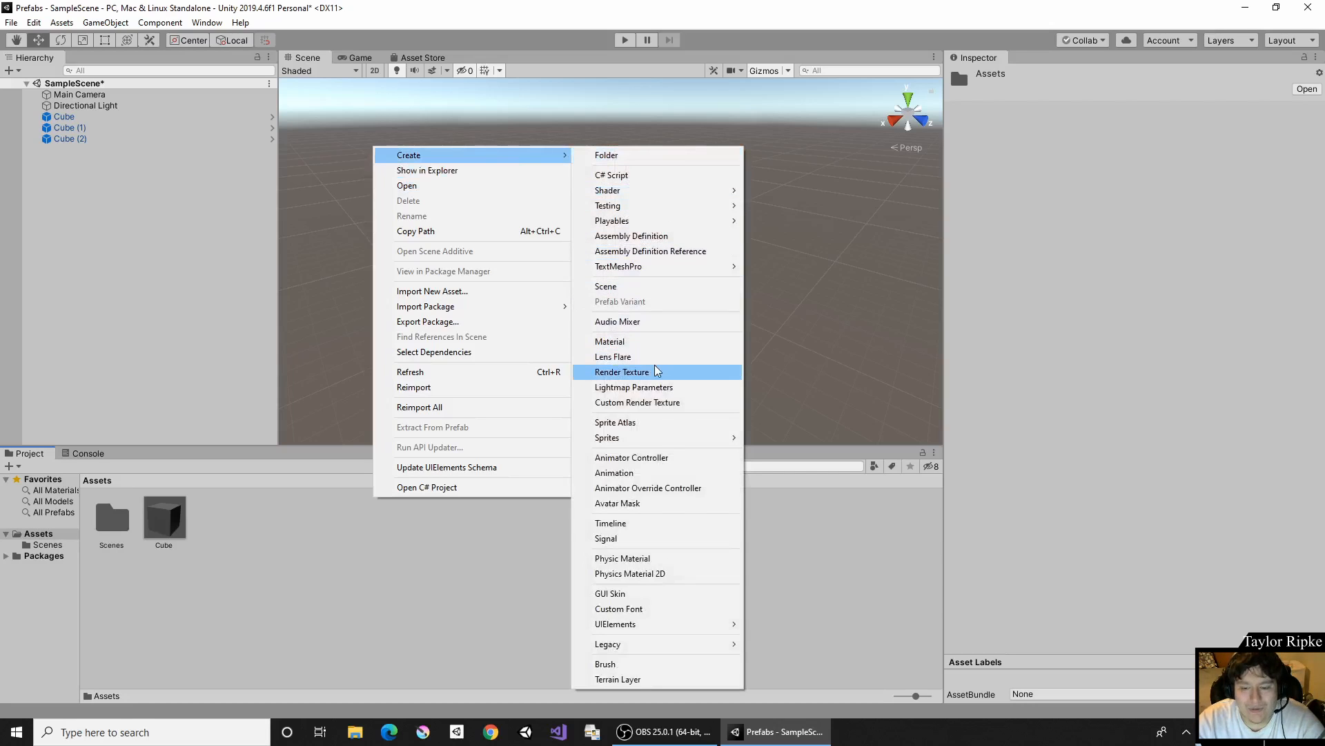
left_click(656, 341)
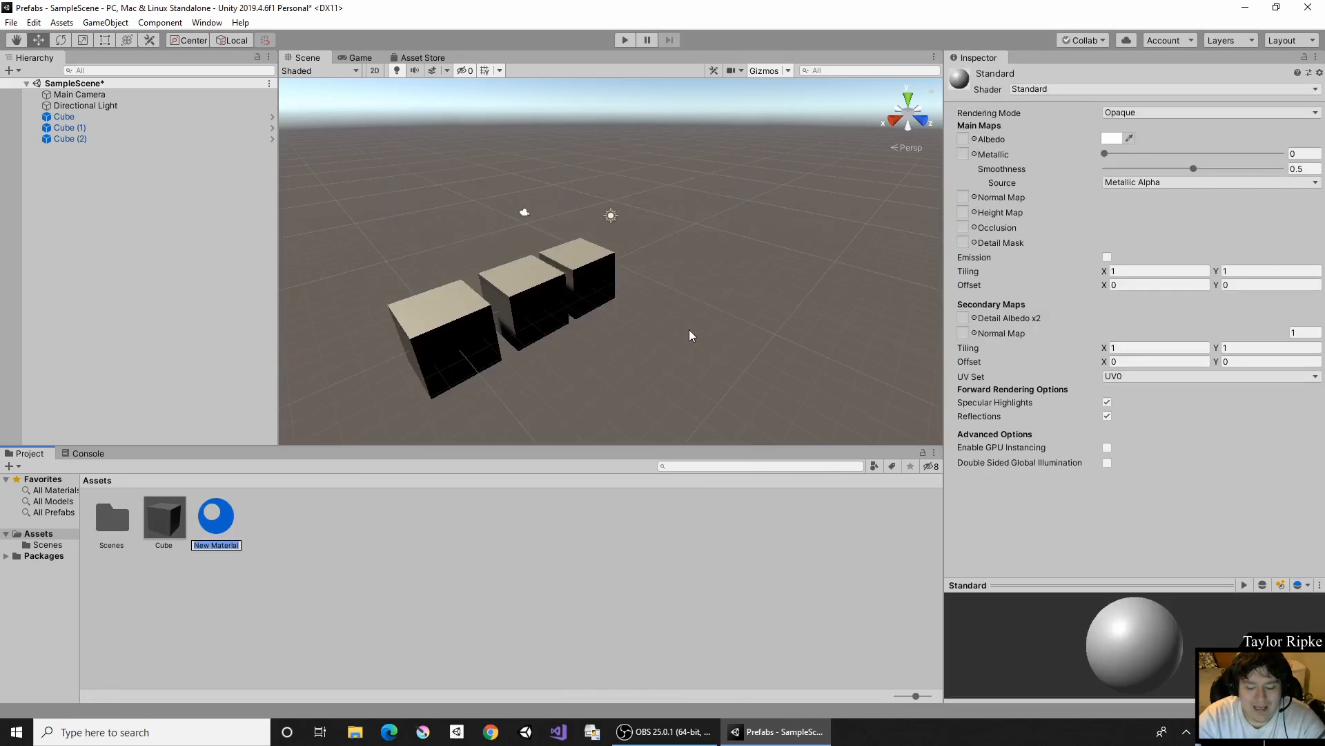
type("Red")
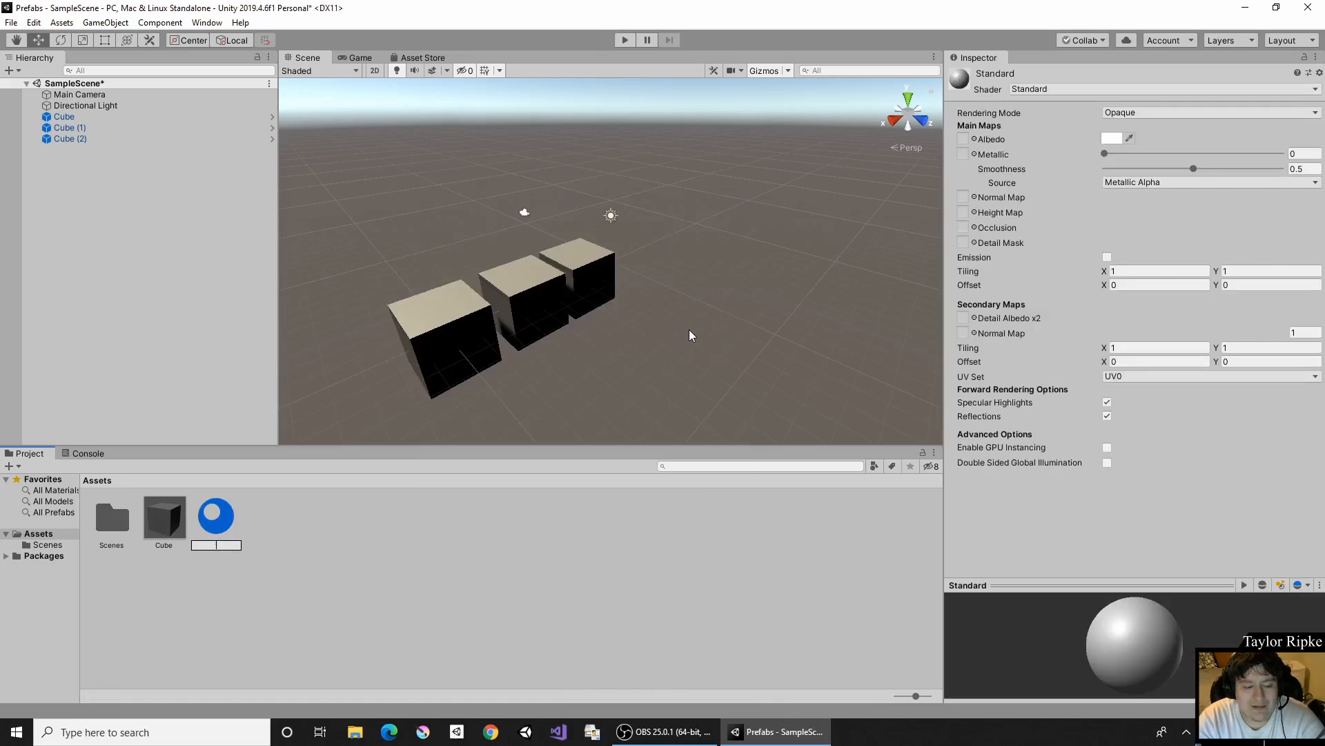
key("Return")
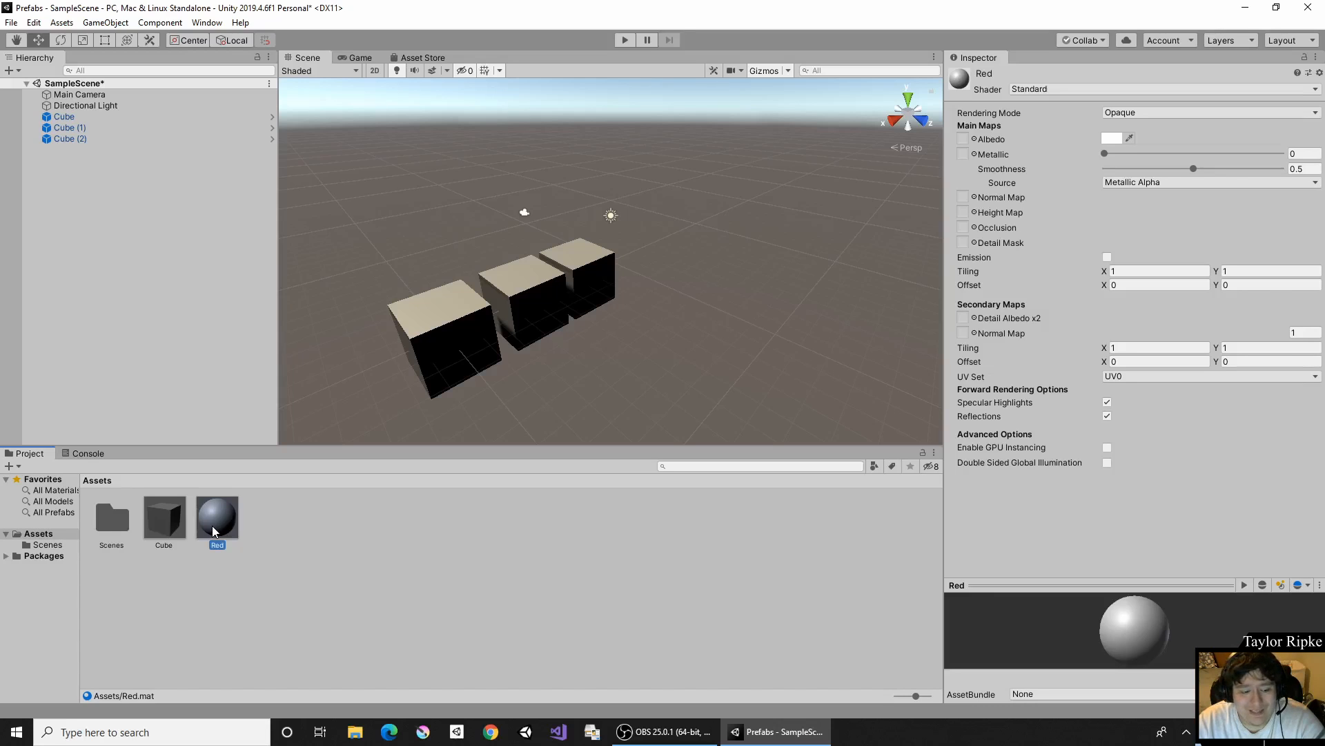
- Set the Red material's albedo colour to pure red, FF0000
left_click(1114, 135)
mouse_move(1090, 395)
left_mouse_down()
mouse_move(1126, 328)
mouse_move(1201, 257)
left_mouse_up()
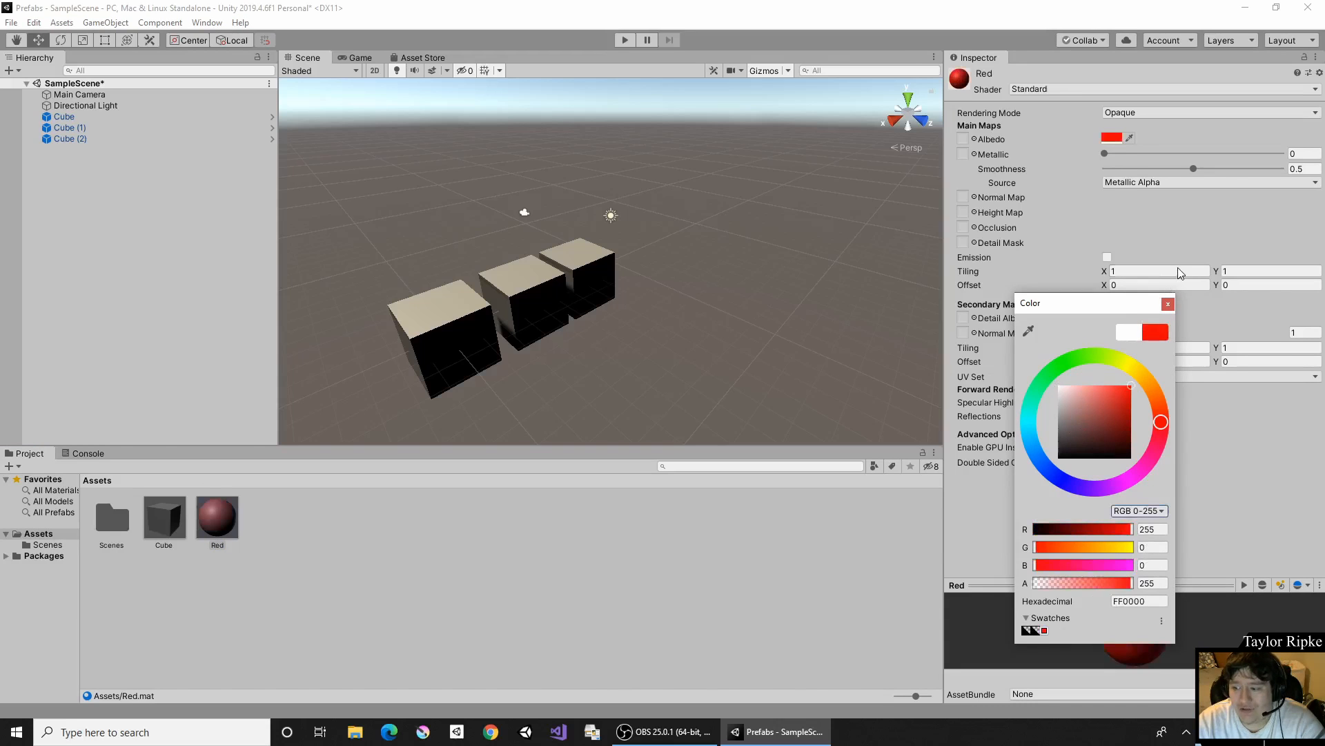
left_click(1167, 305)
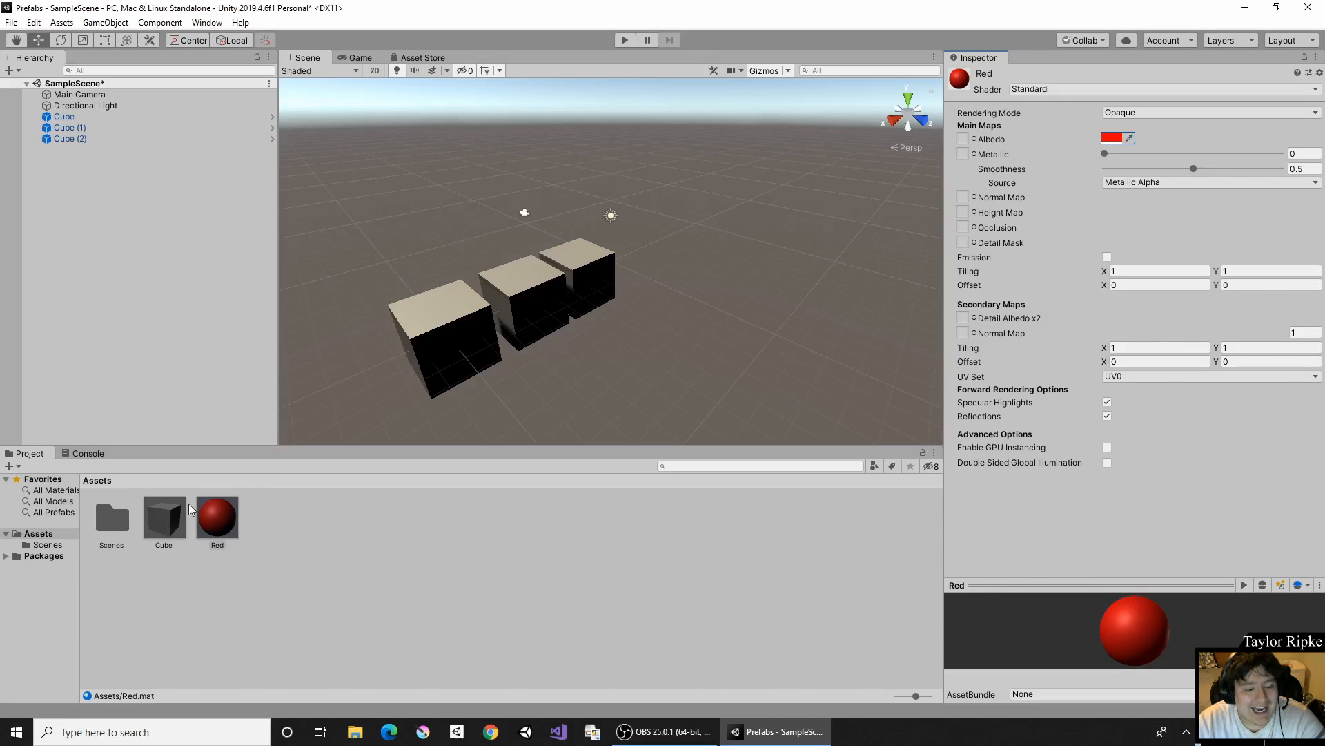
- Assign the Red material to the Cube prefab asset
left_click(156, 521)
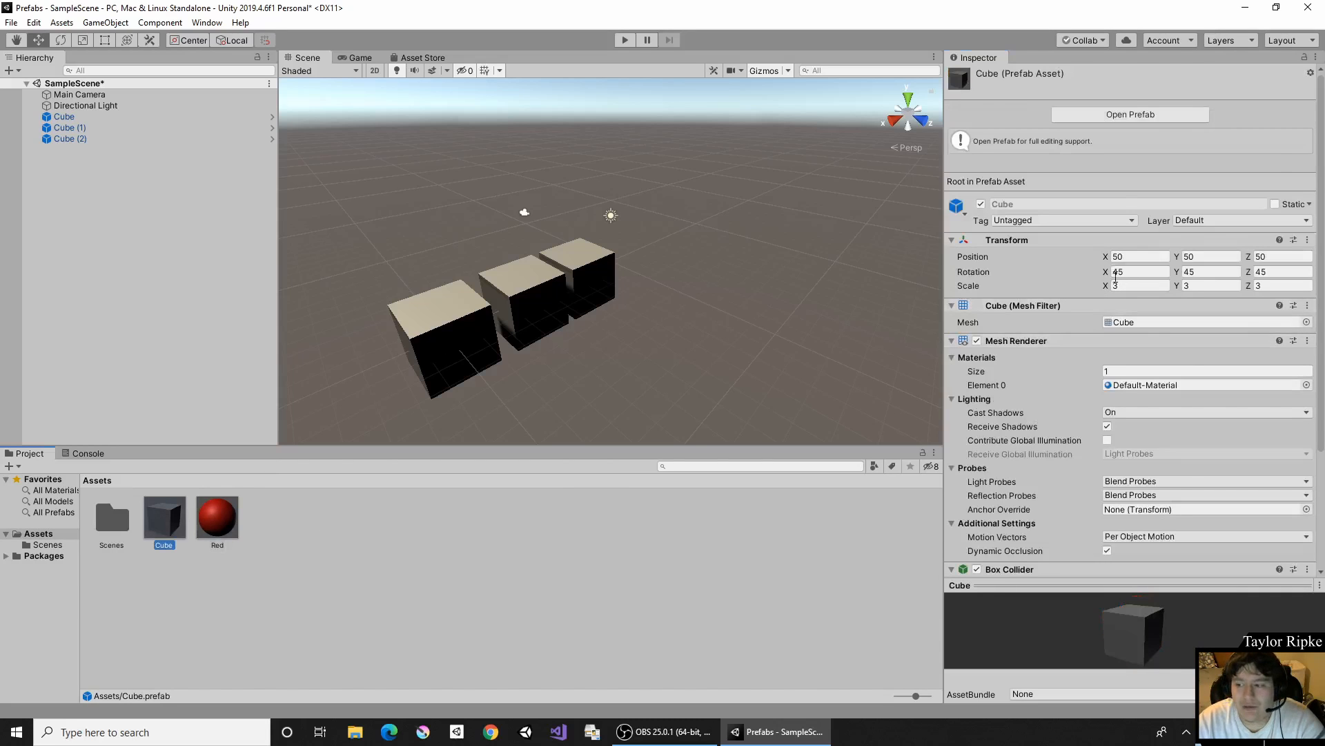
scroll(1117, 192, "down", 4)
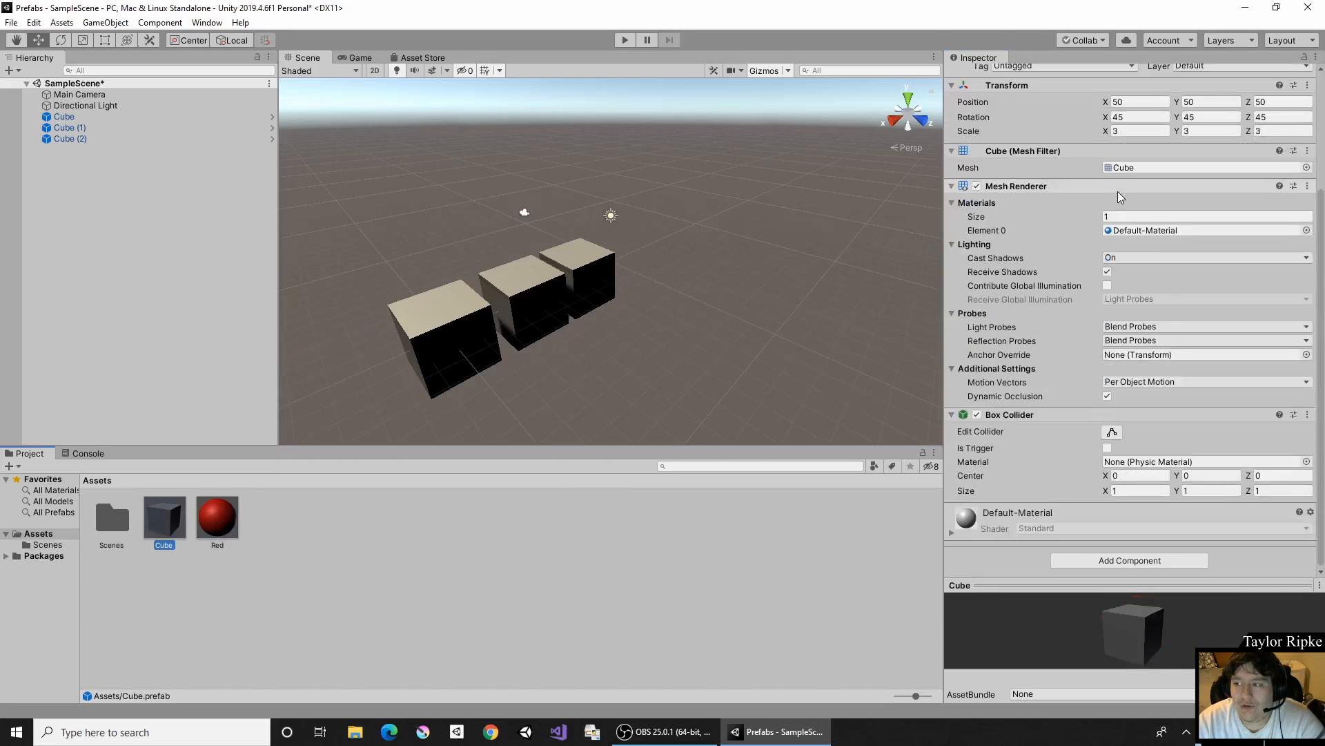
left_click(210, 513)
left_click_drag(209, 507, 1001, 562)
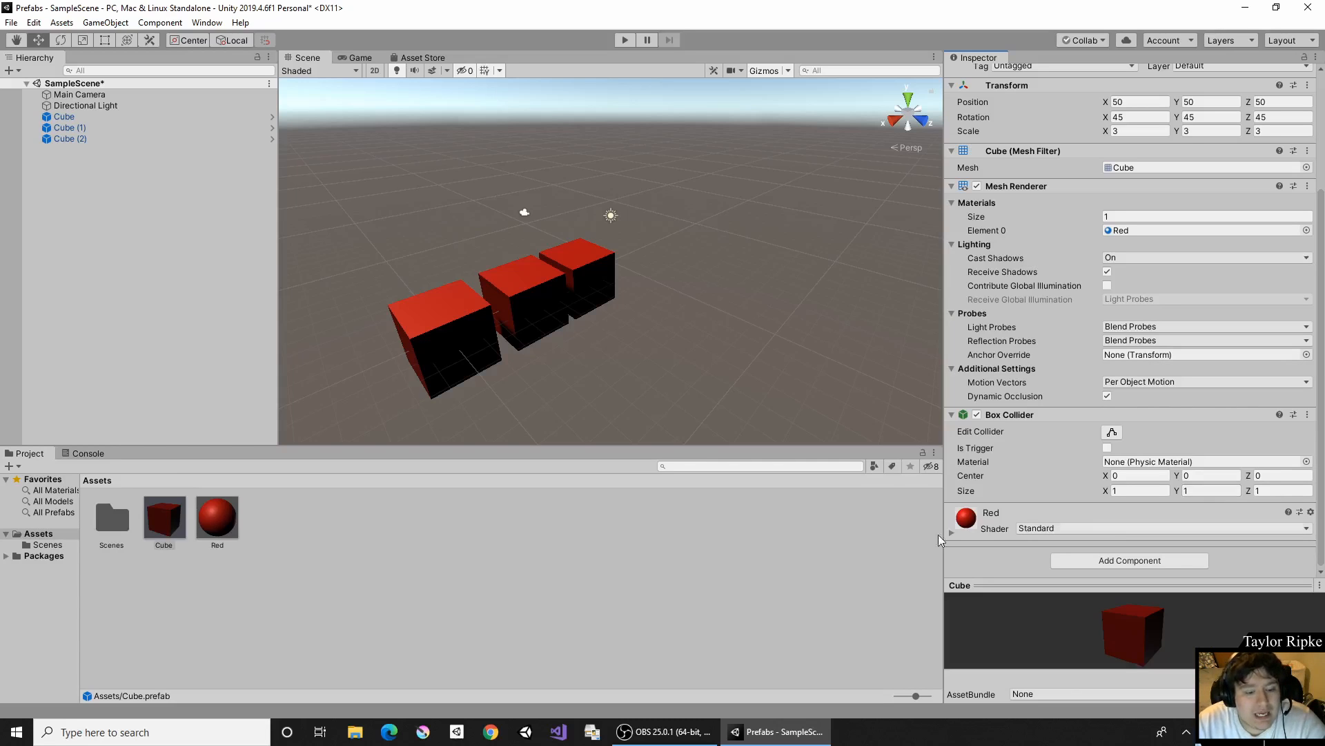
- Create a second material named Green in the Assets folder
right_click(429, 533)
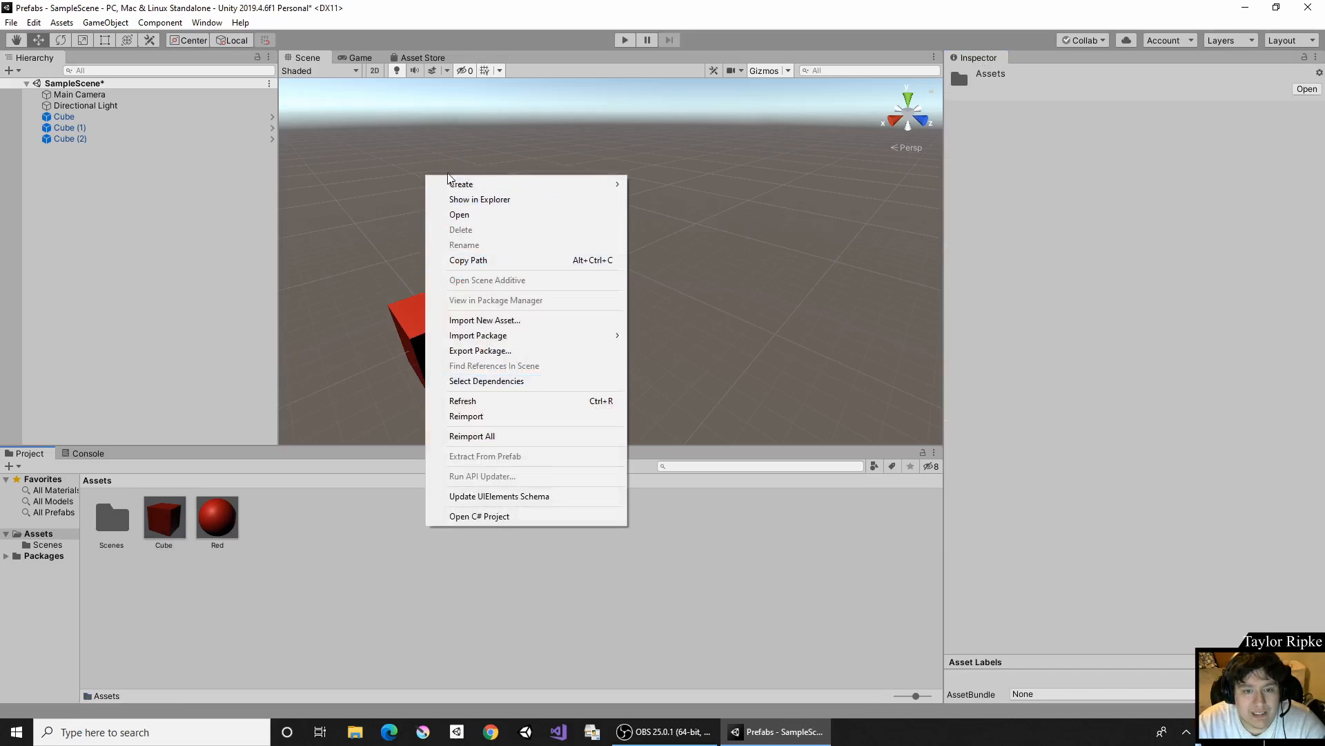
mouse_move(602, 188)
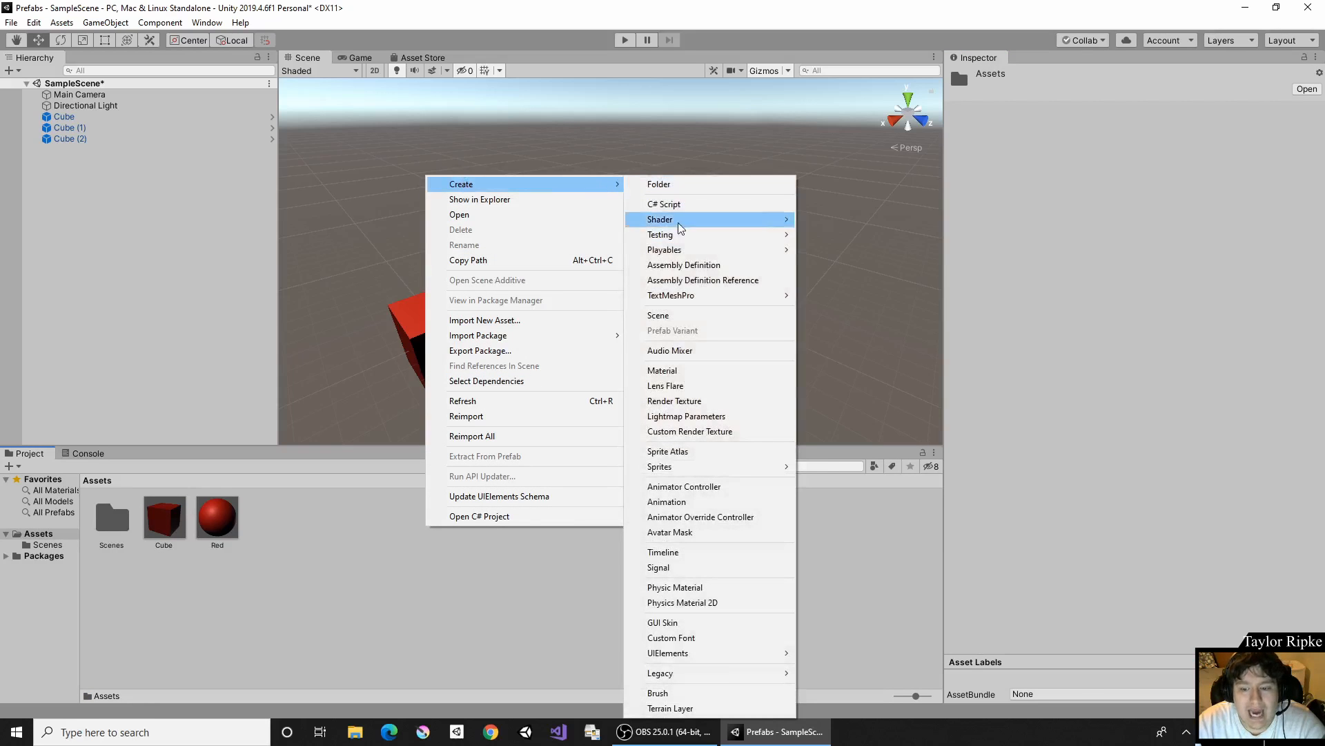
left_click(711, 370)
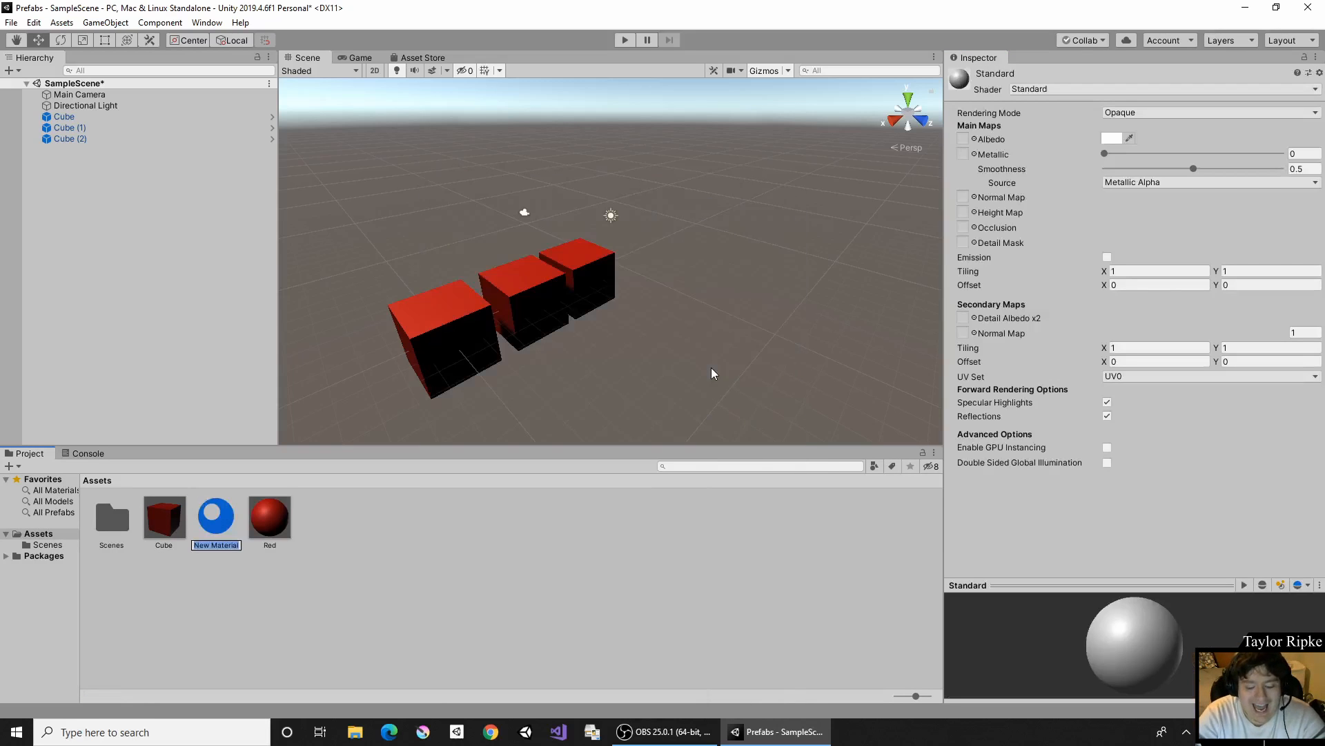
type("Green")
key("Return")
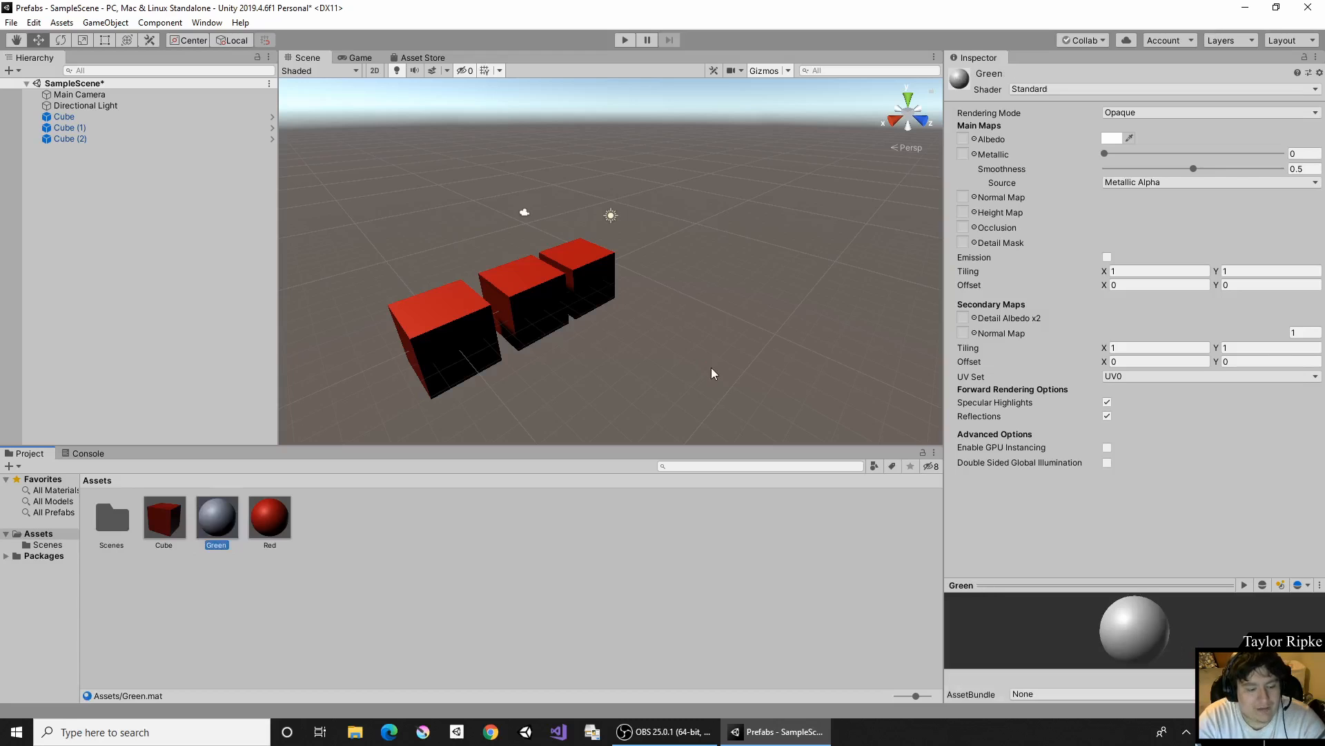
- Set the Green material's albedo to a dark green with RGB 22, 138, 0
left_click(1121, 140)
left_click(1073, 365)
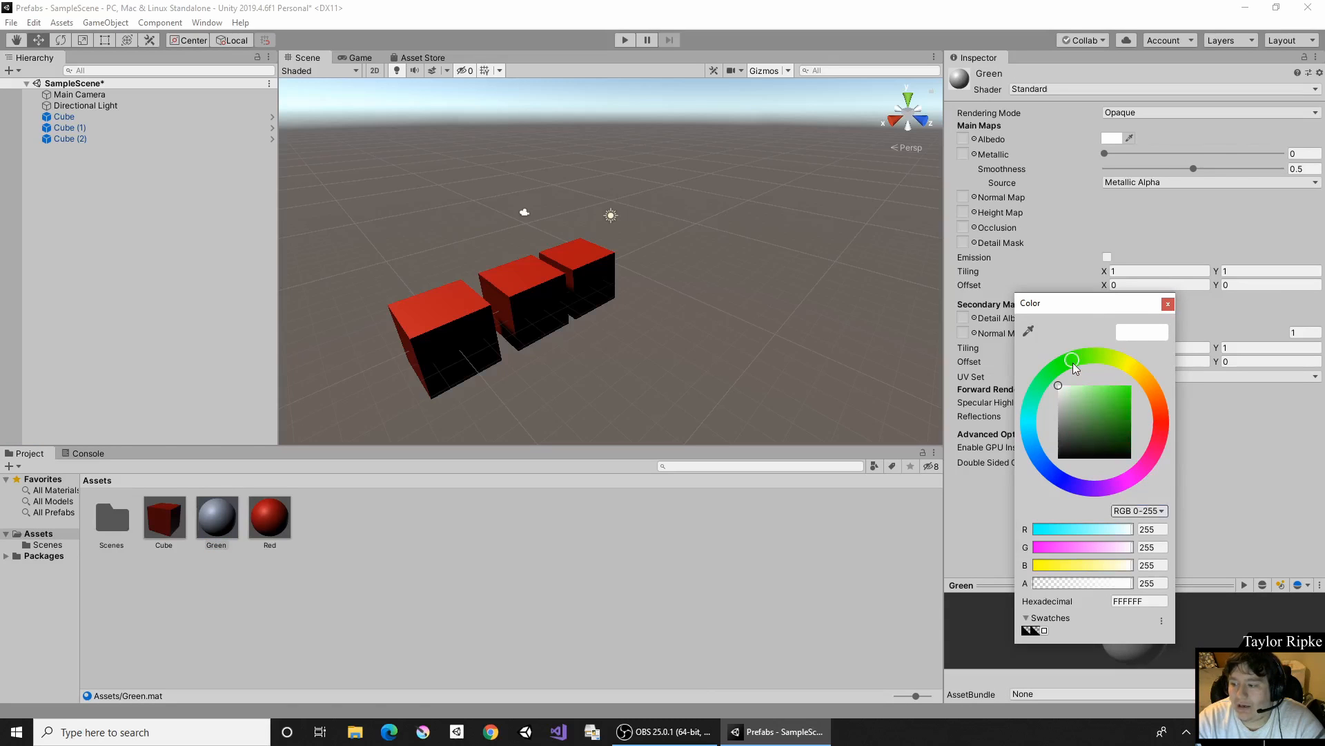
left_click_drag(1122, 429, 1148, 420)
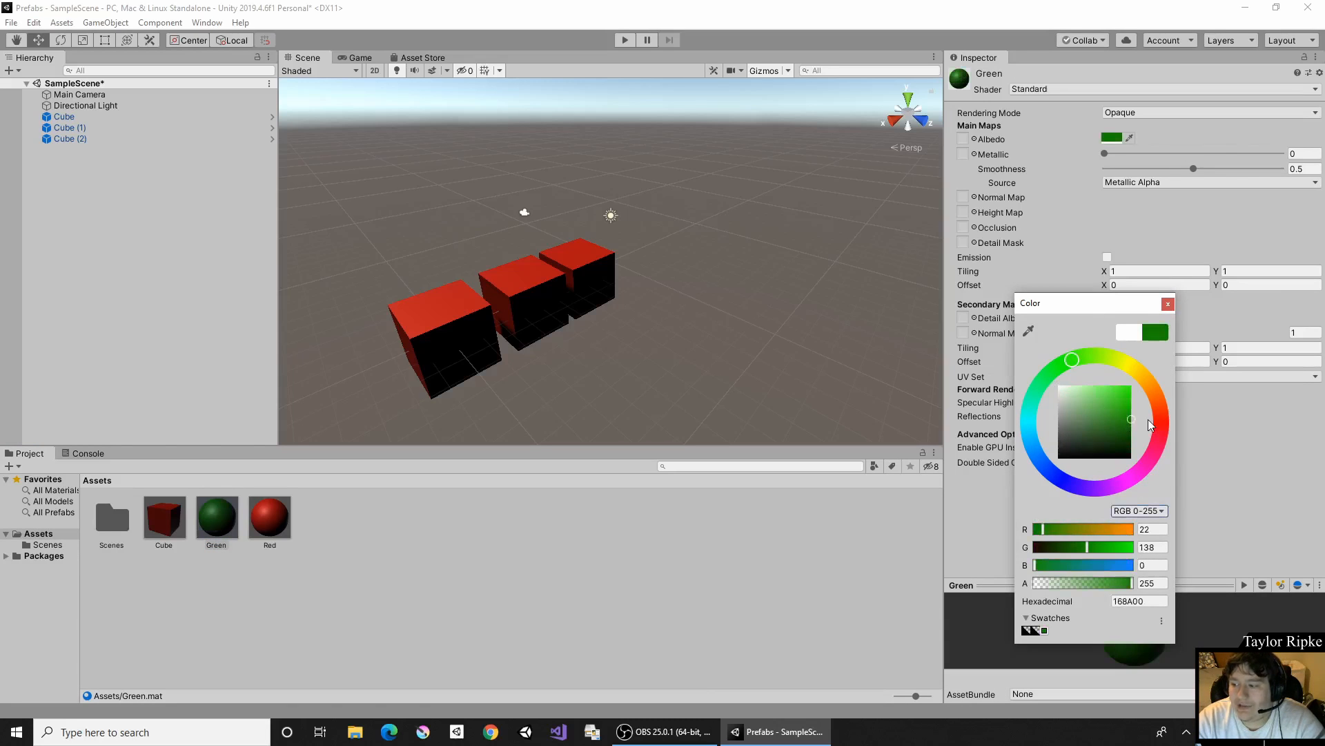
left_click(1166, 305)
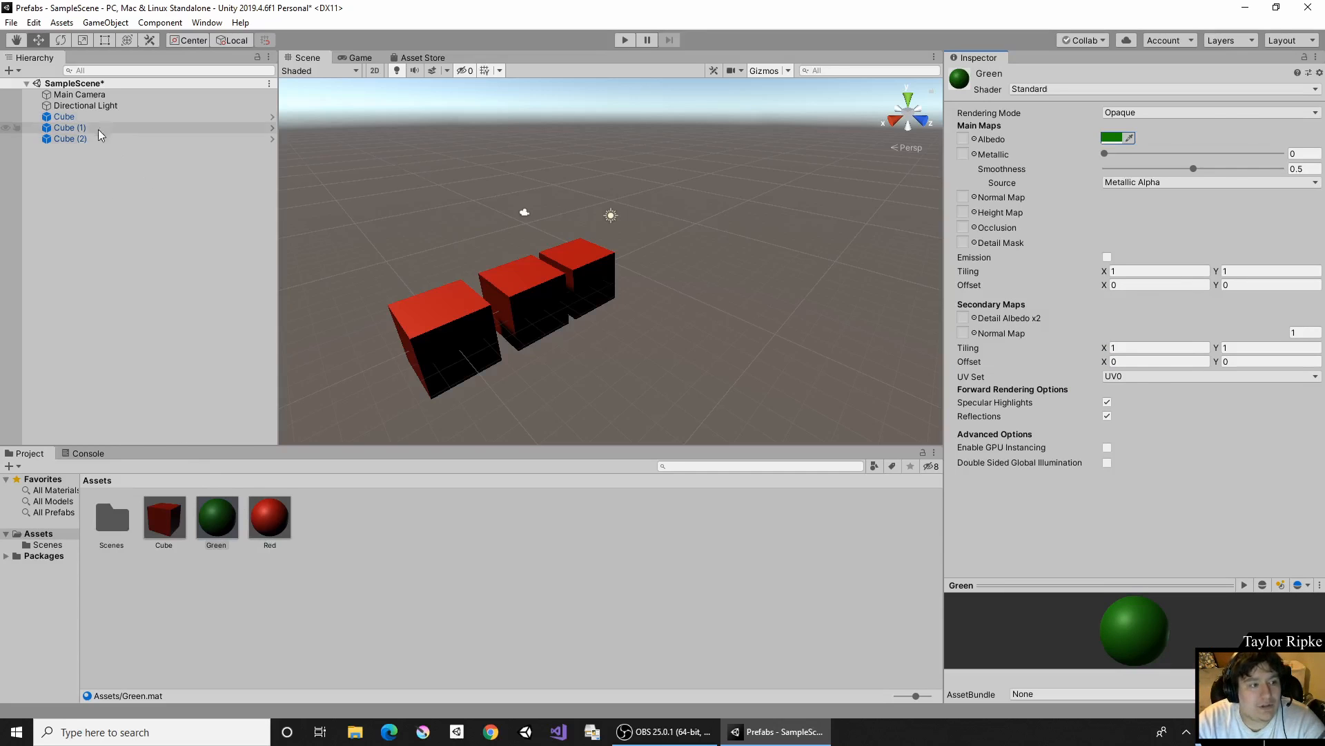
- Assign the Green material to the Cube prefab asset's Element 0 slot and switch it back to Red
left_click(84, 115)
left_click(155, 520)
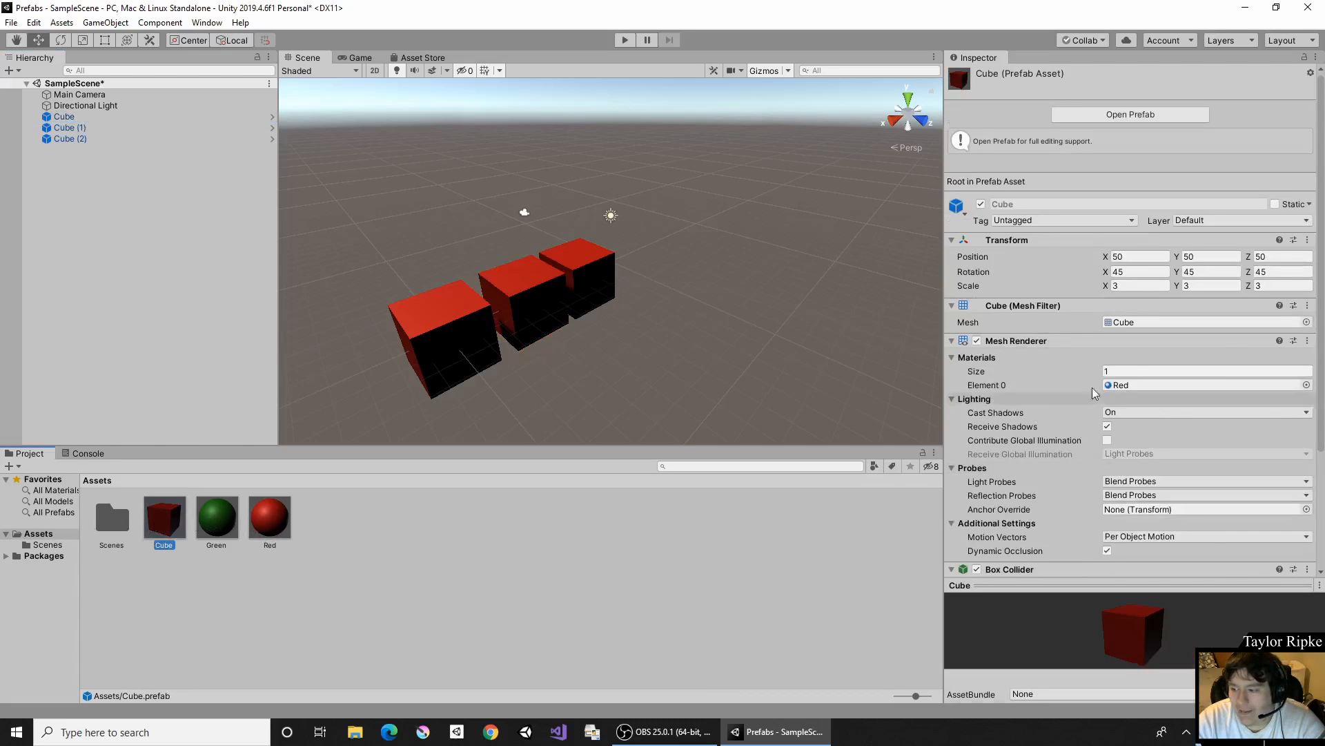
left_click(218, 521)
left_click_drag(216, 520, 1160, 387)
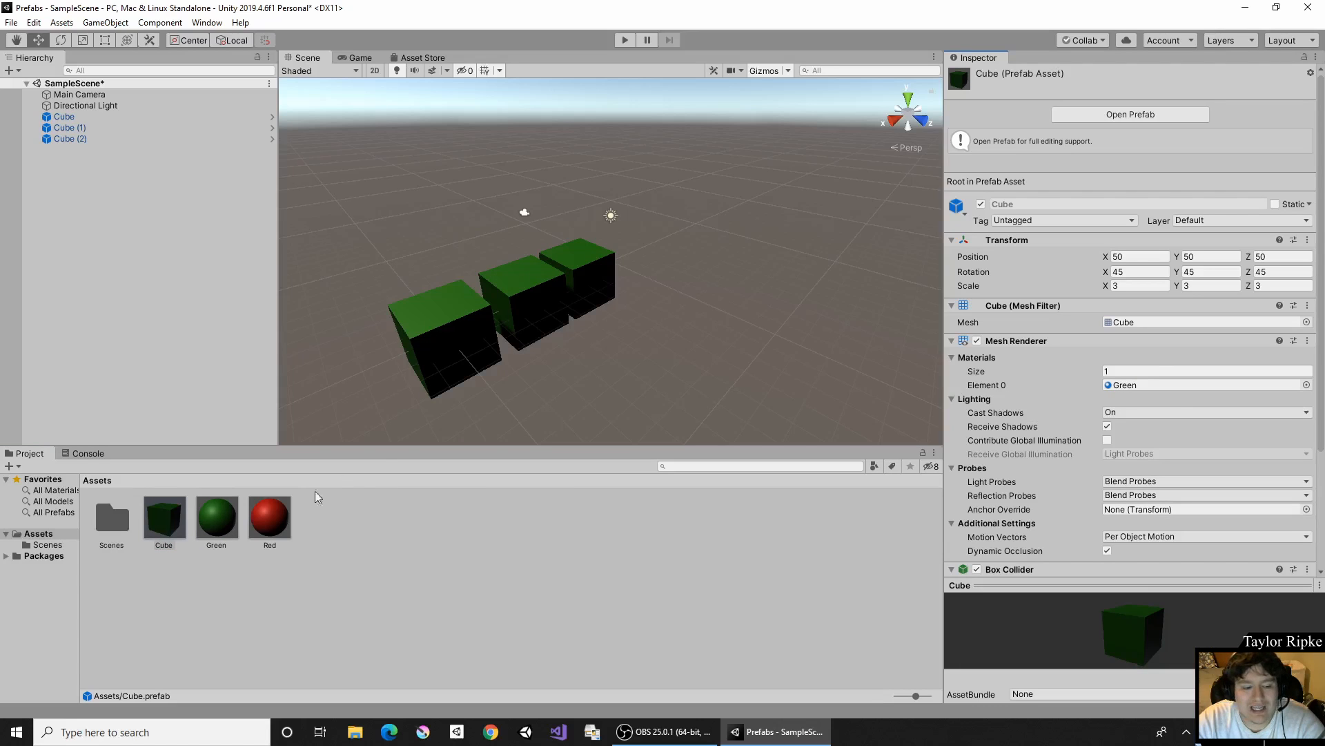
left_click_drag(265, 524, 1139, 388)
scroll(1139, 388, "down", 3)
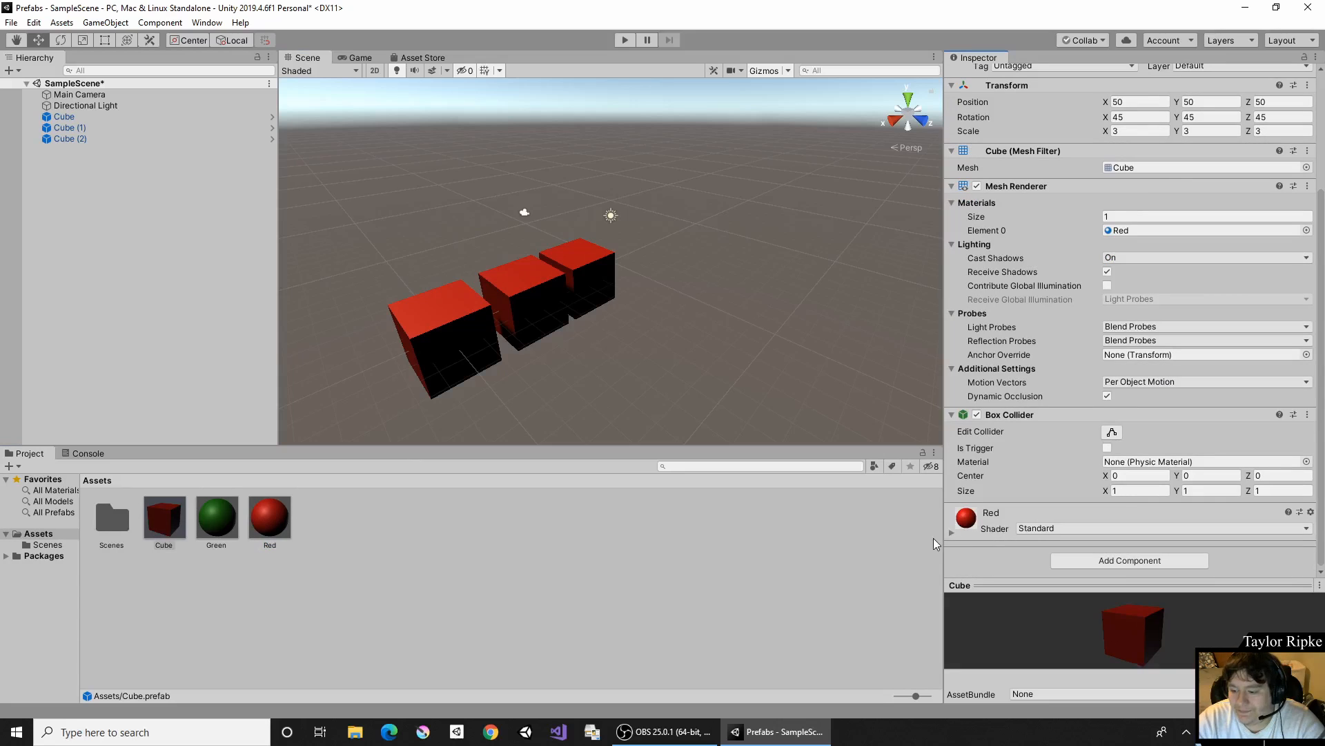
- Override the material of only the scene instance named Cube with Green
left_click(97, 119)
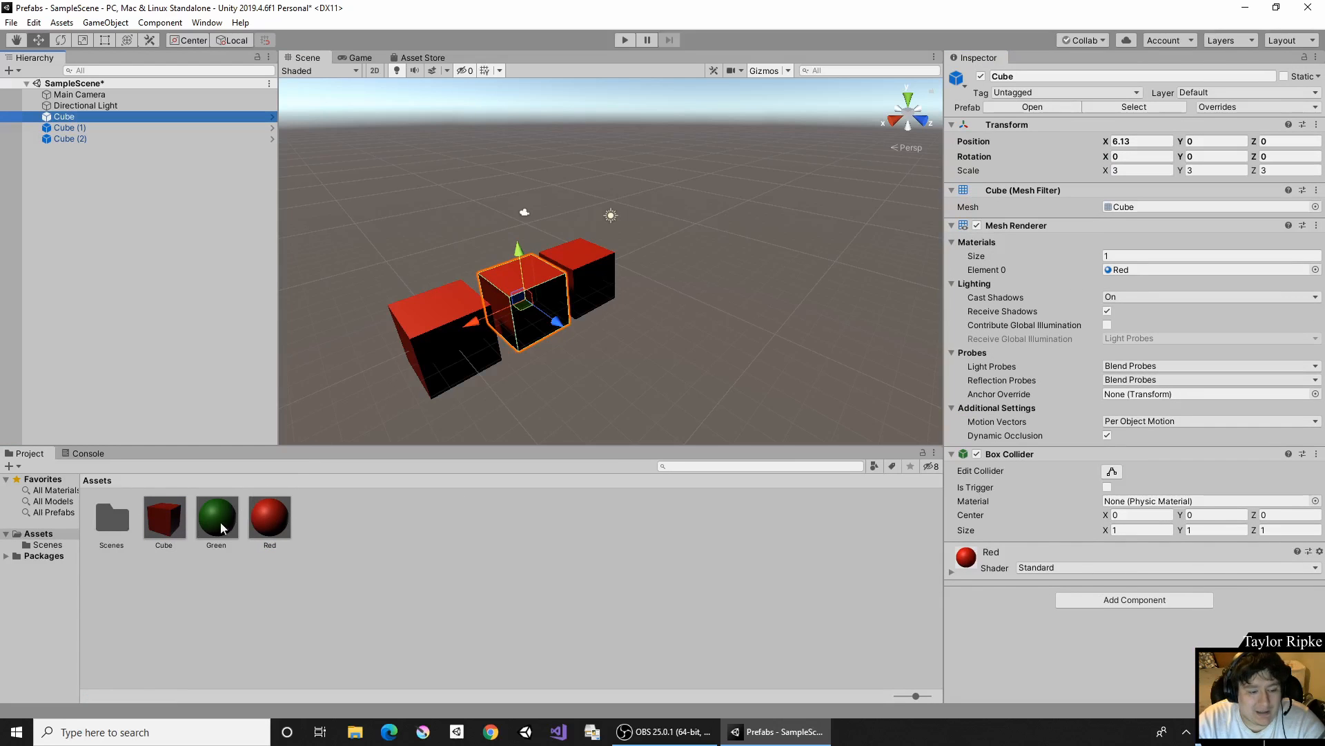
left_click_drag(205, 525, 1135, 271)
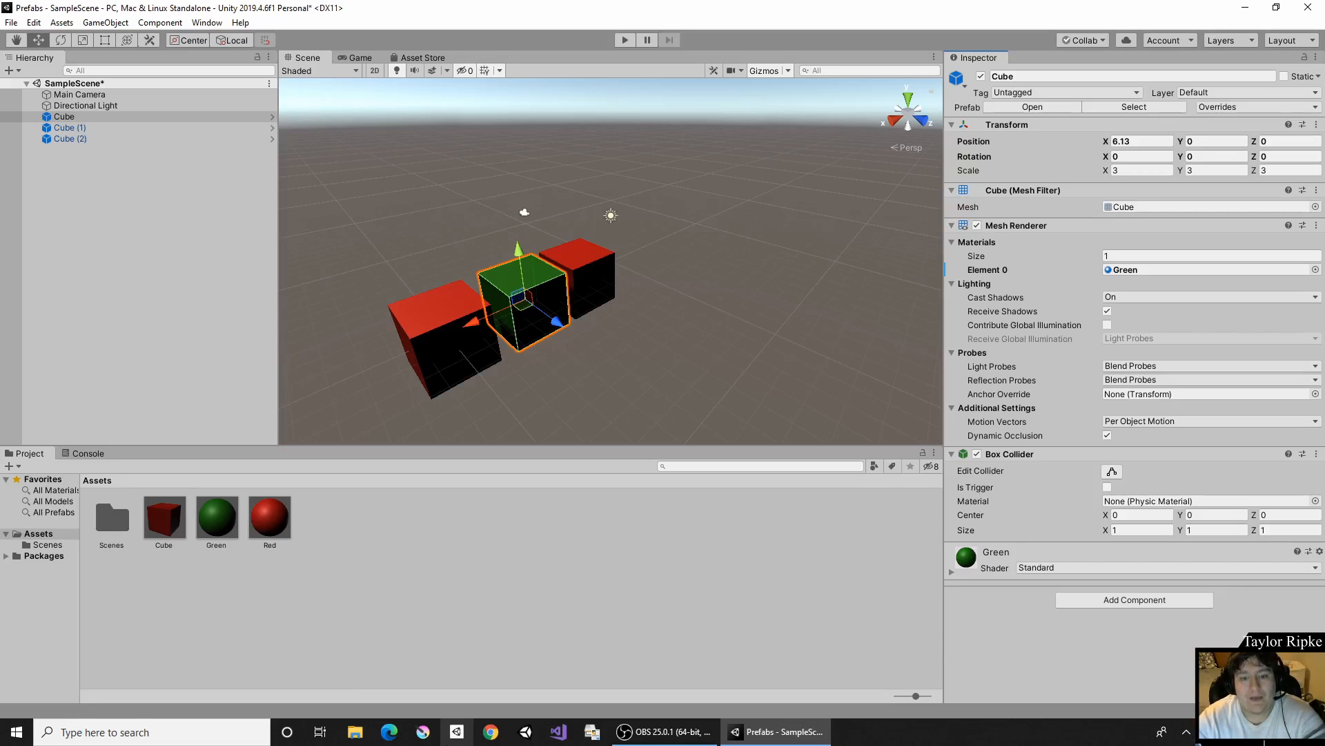
- Add another instance of the Cube prefab to the scene and move Cube (1) along X to about -2.67
left_click_drag(169, 529, 257, 218)
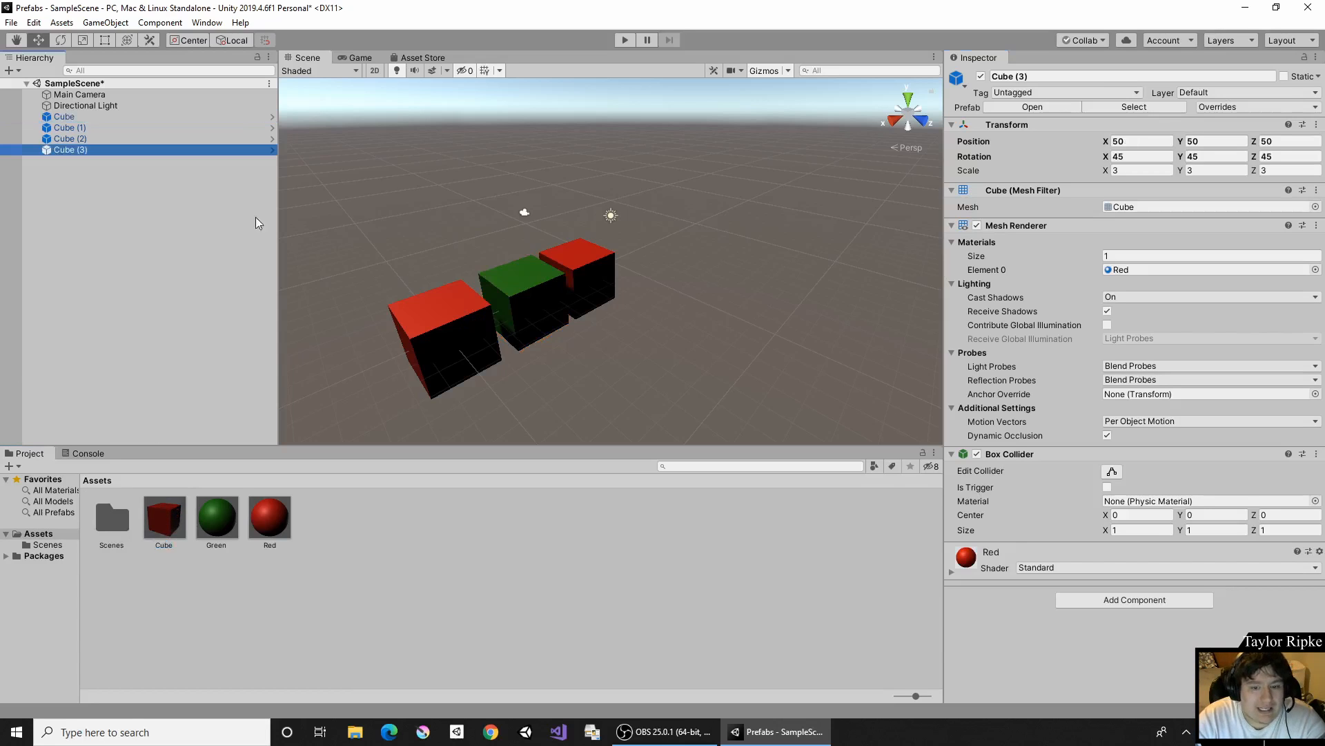
left_click(588, 278)
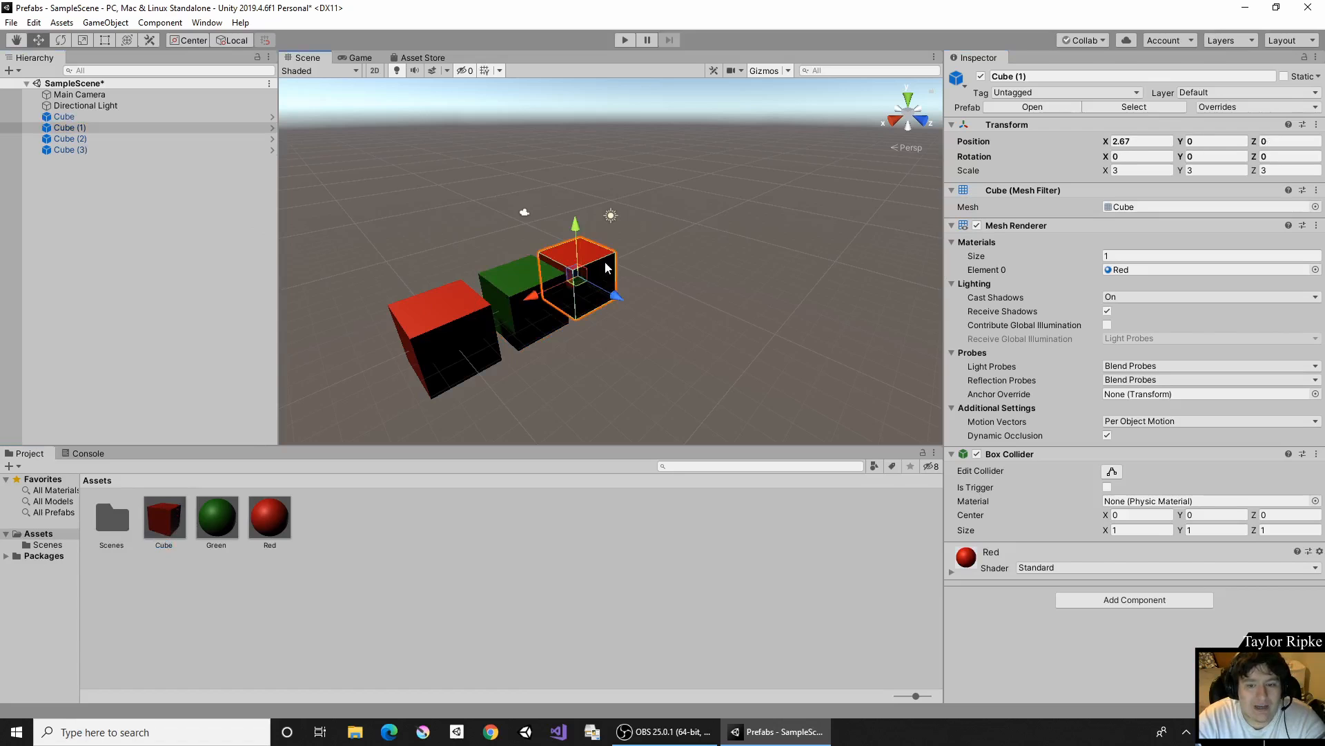
left_click_drag(545, 302, 607, 276)
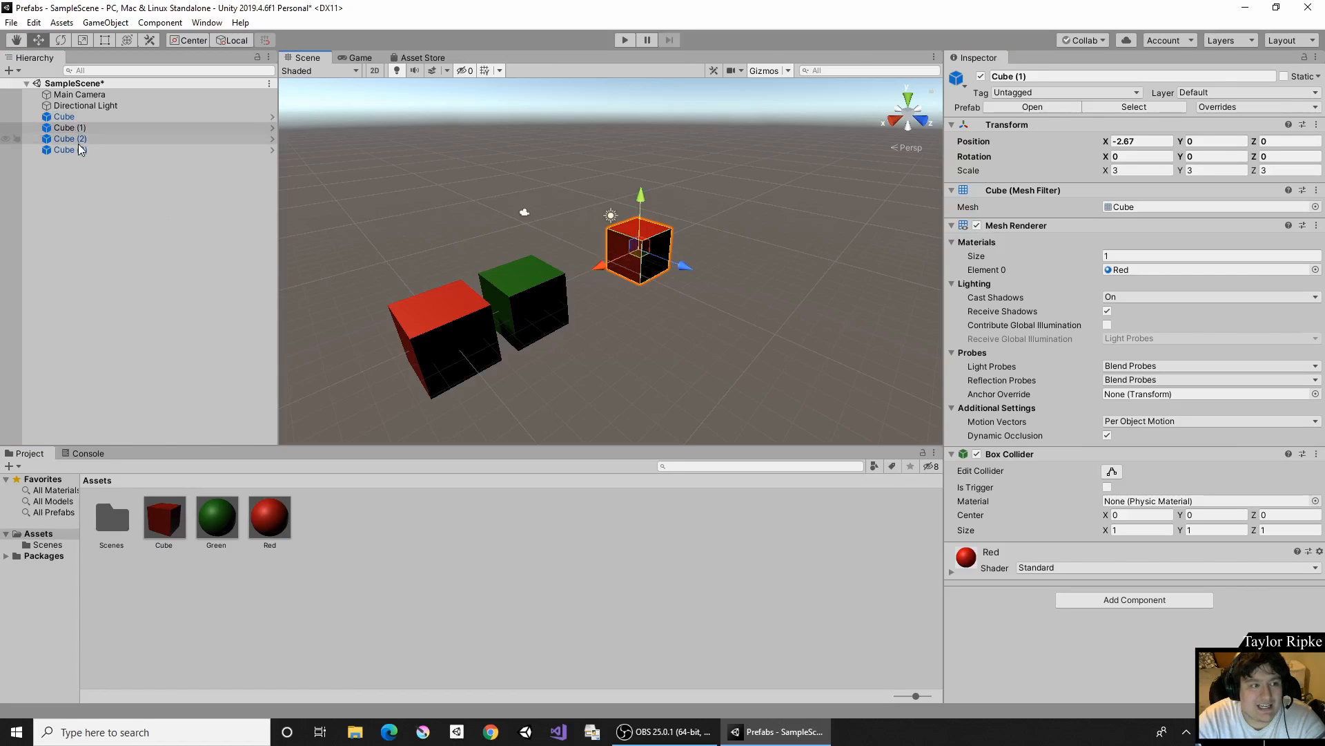
- Frame the Cube (3) instance and examine its placement and rotation relative to the other cubes
left_click(78, 149)
key("f")
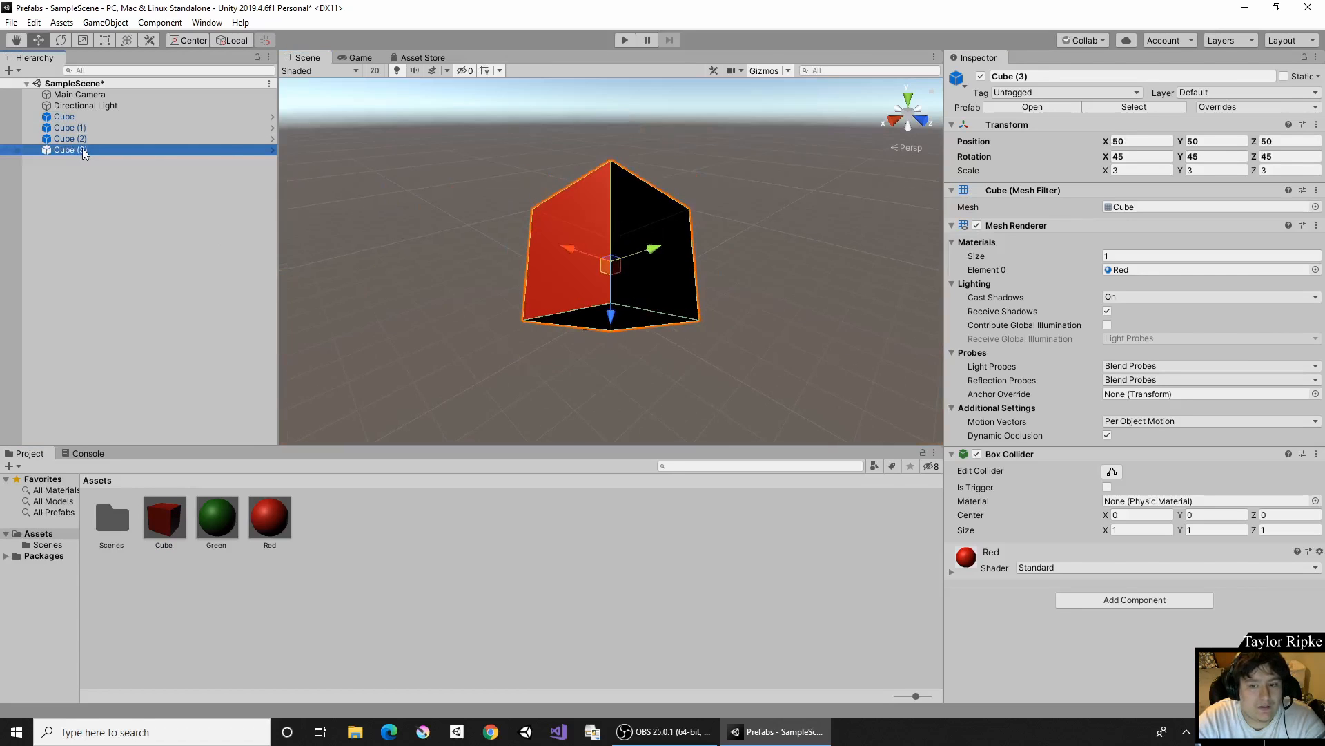
right_click_drag(507, 183, 673, 233)
scroll(582, 243, "down", 6)
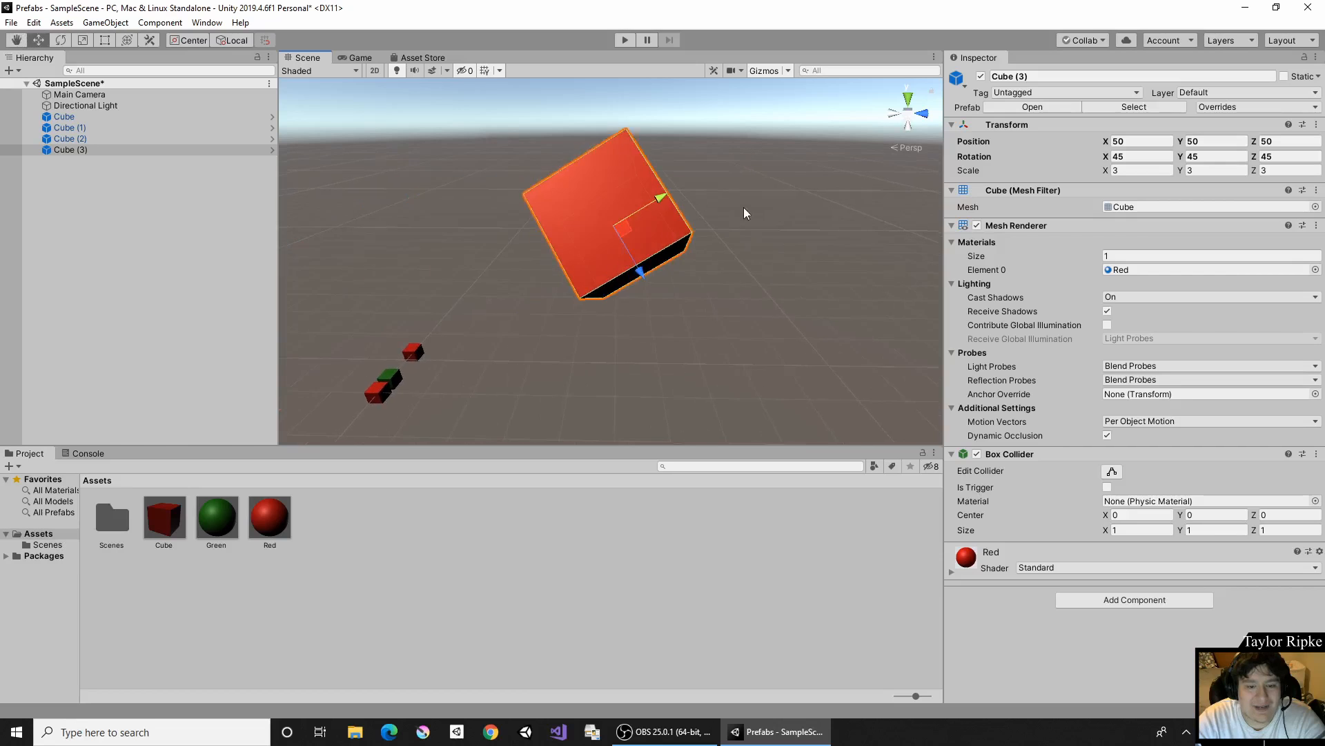
middle_click_drag(448, 350, 814, 240)
middle_click_drag(507, 320, 644, 253)
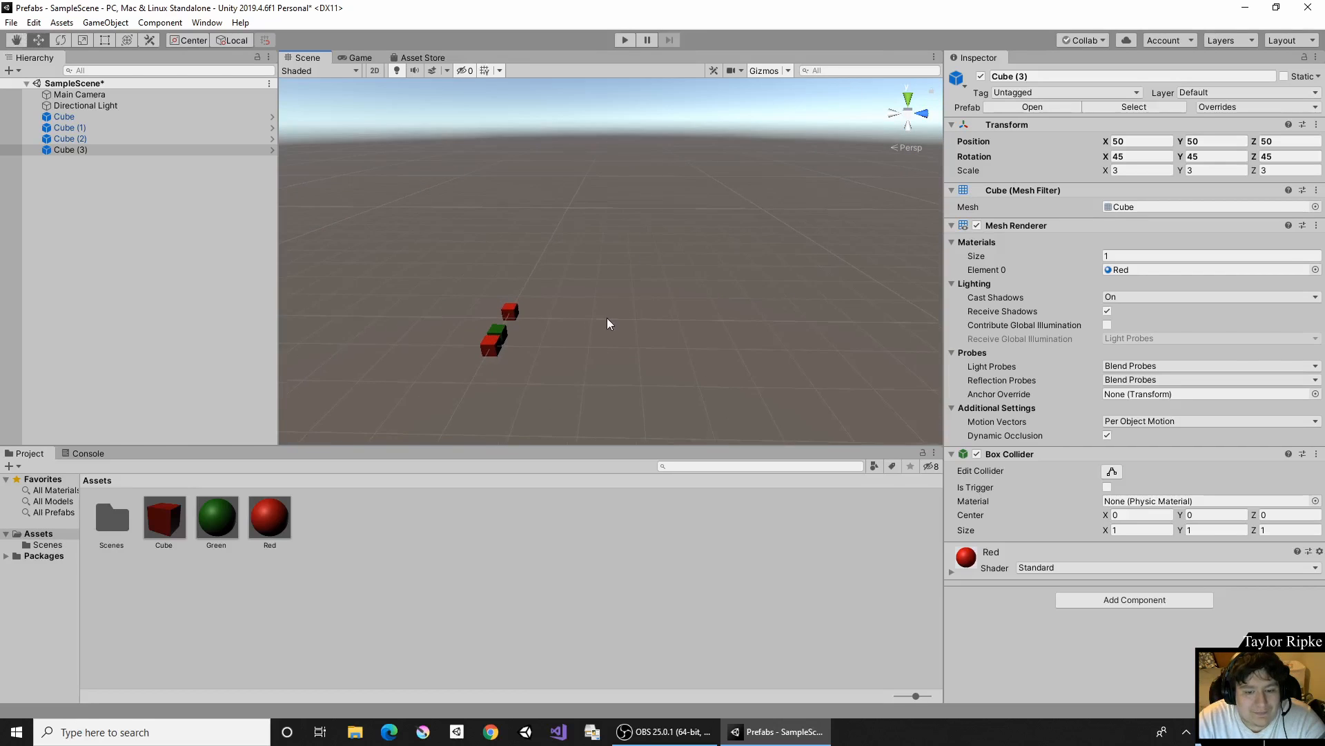
right_click_drag(606, 317, 560, 317)
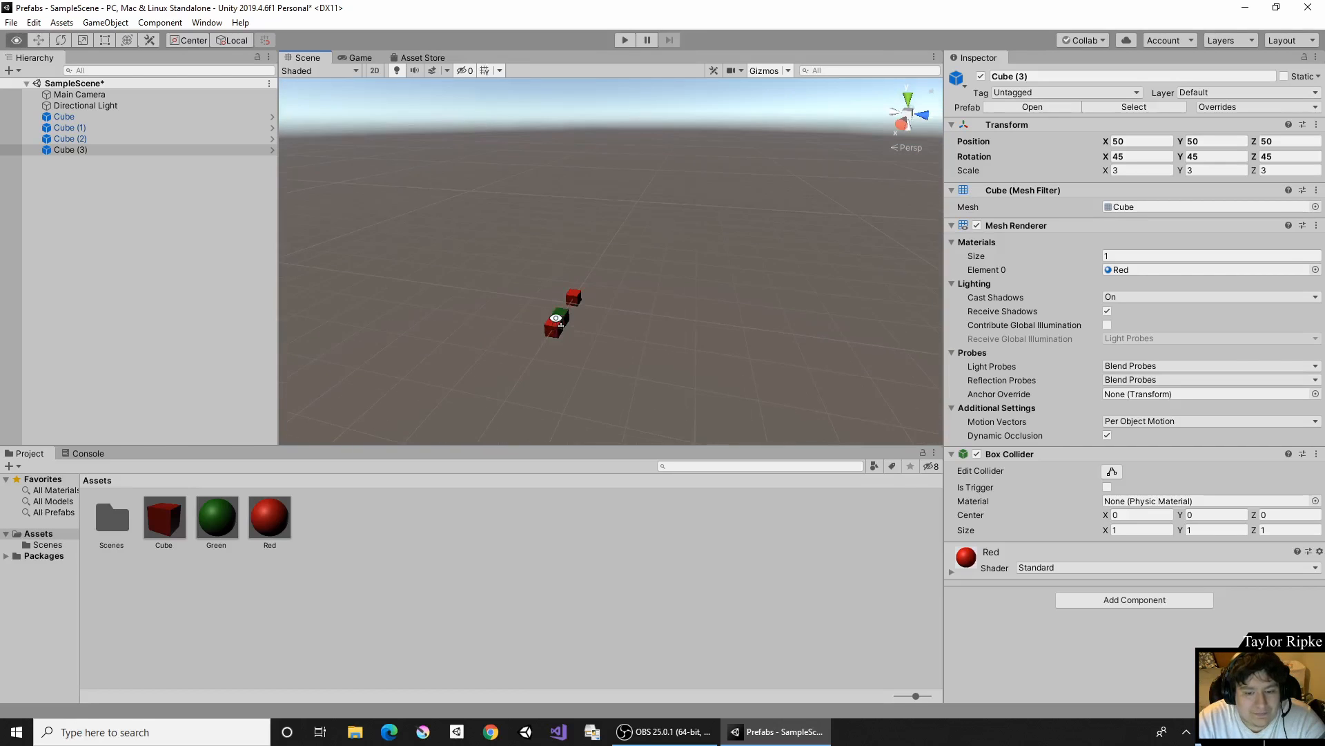
- Compare the Cube prefab asset's transform and material settings with those of the green Cube instance in the scene
left_click(180, 514)
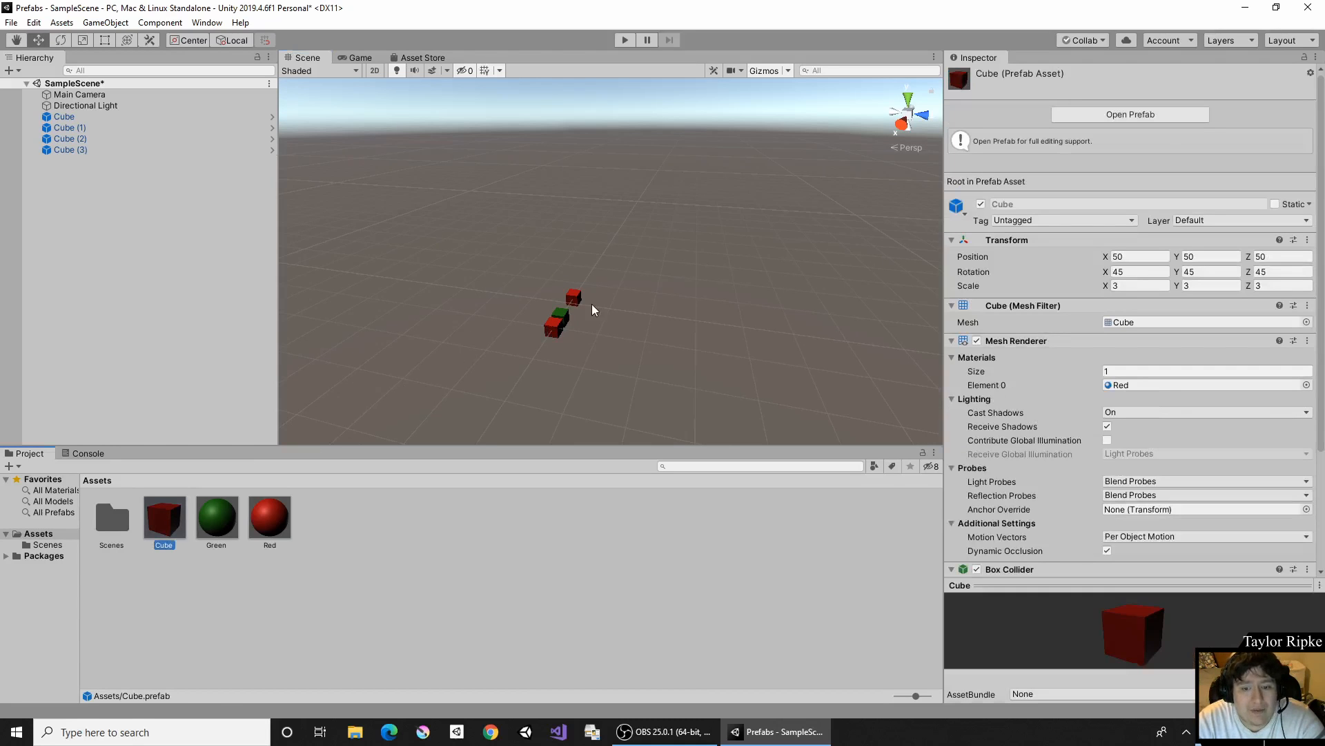
left_click(566, 314)
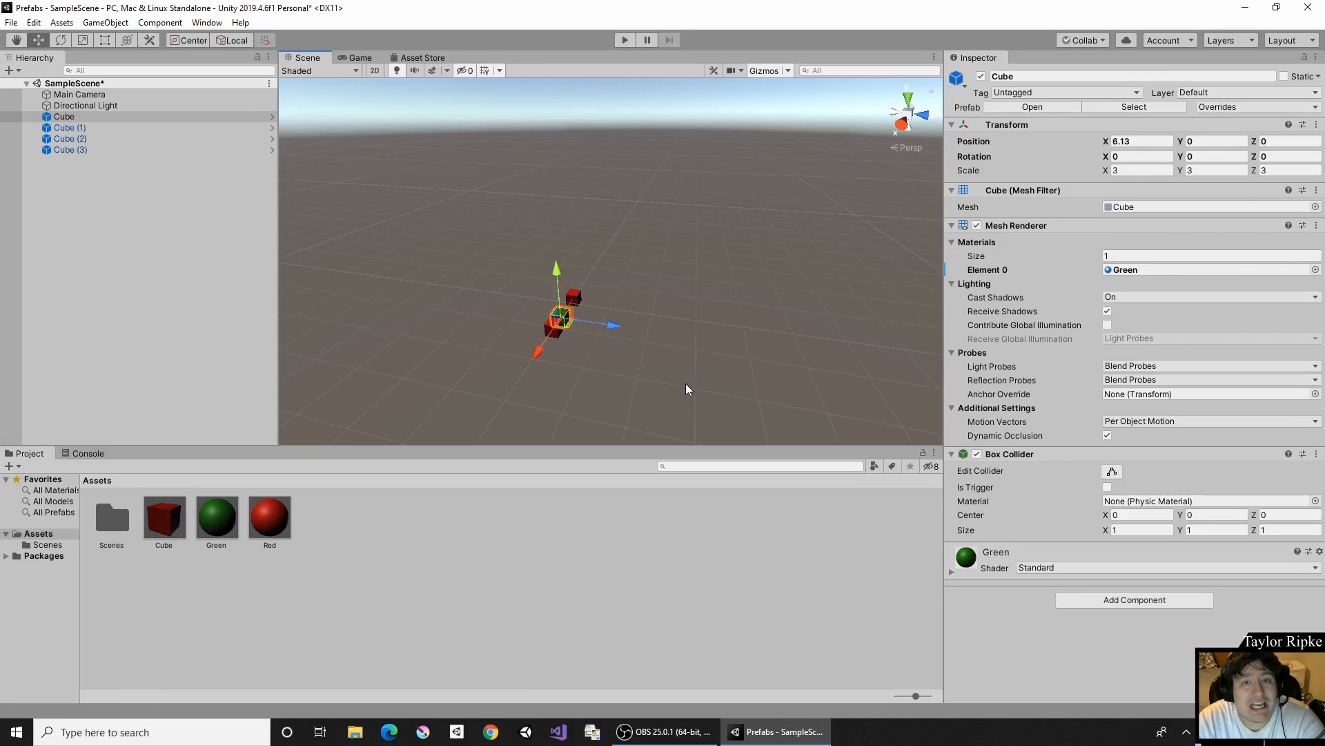
right_click_drag(685, 383, 743, 354)
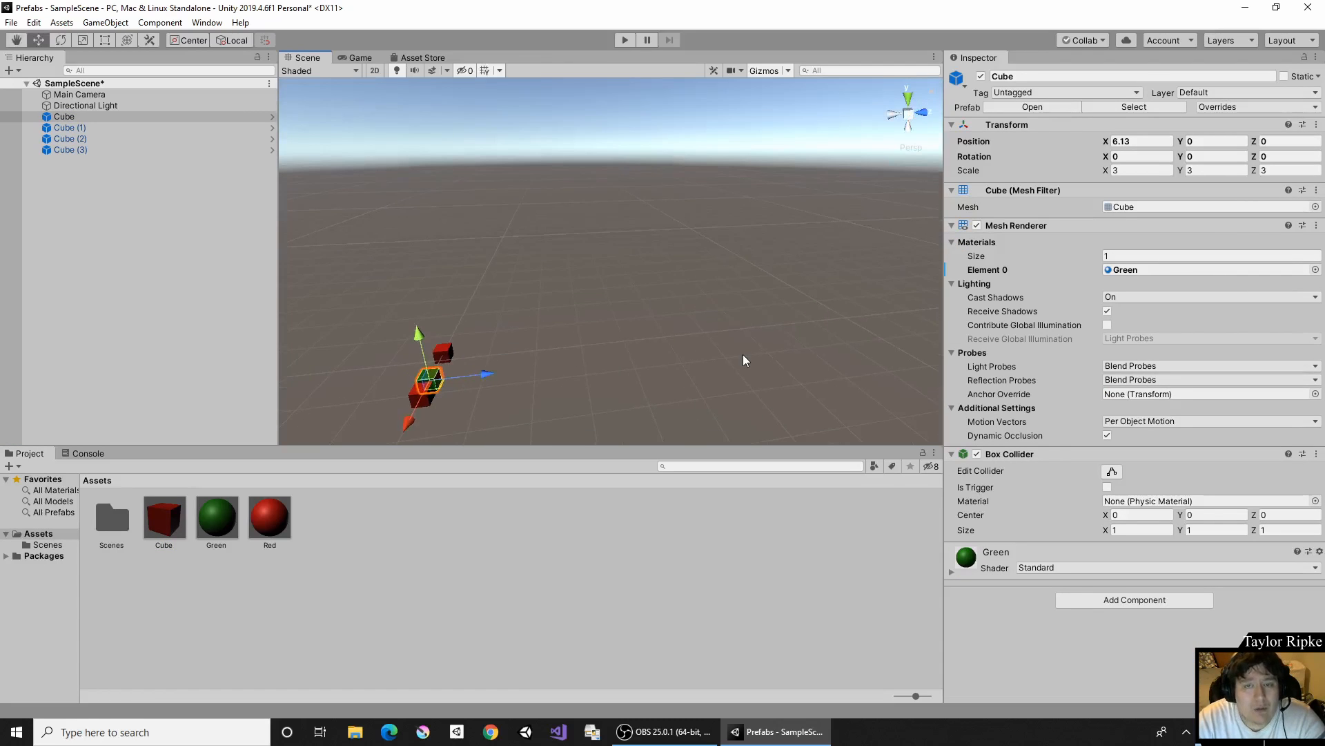
left_click(171, 528)
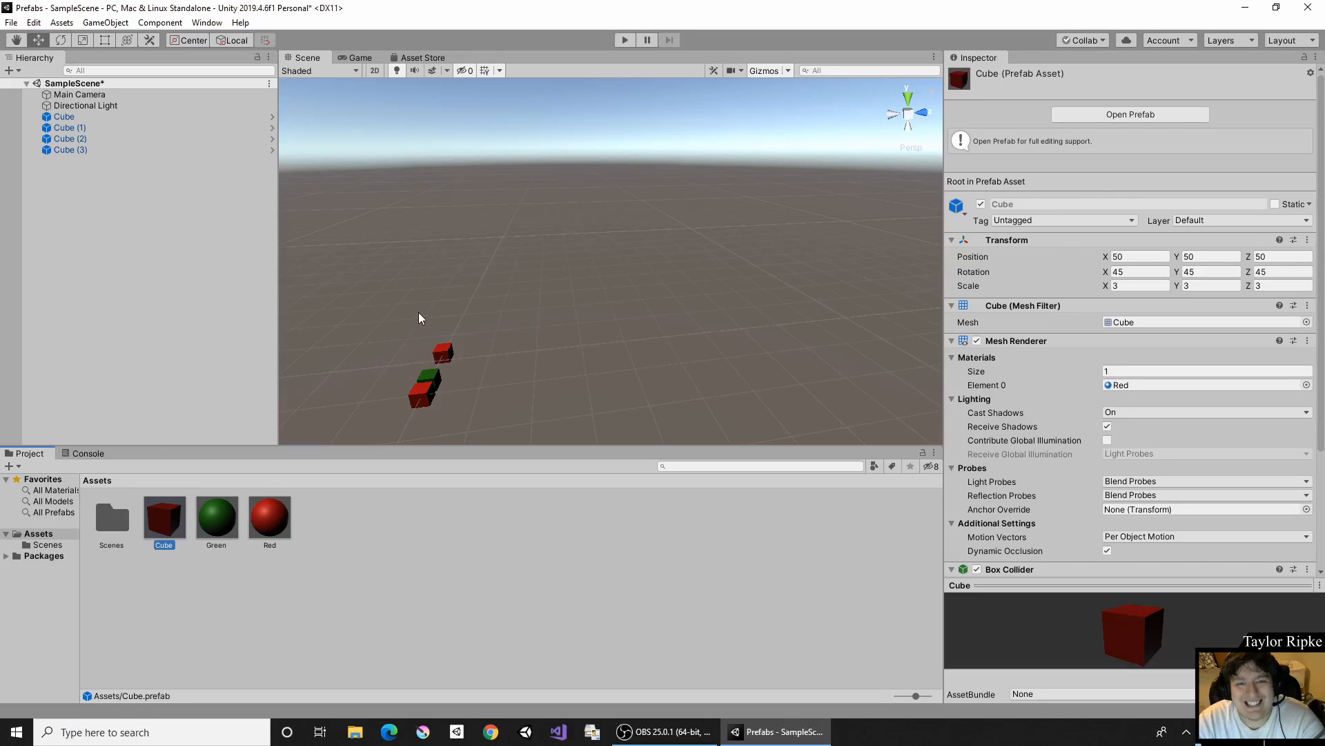
- Add another instance of the Cube prefab to the scene and move it along its local Z axis to about (52.91, 45.88, 52.91)
right_click_drag(444, 325, 725, 201)
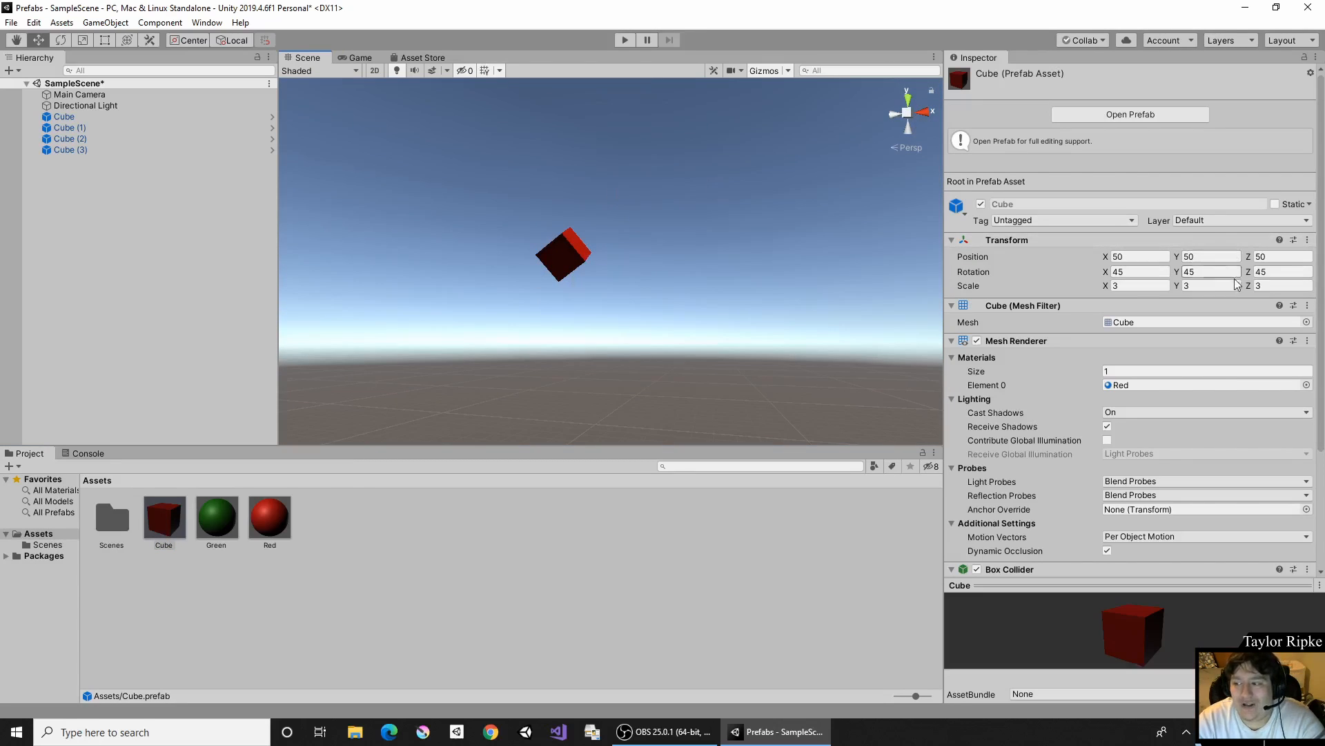
left_click_drag(149, 522, 178, 331)
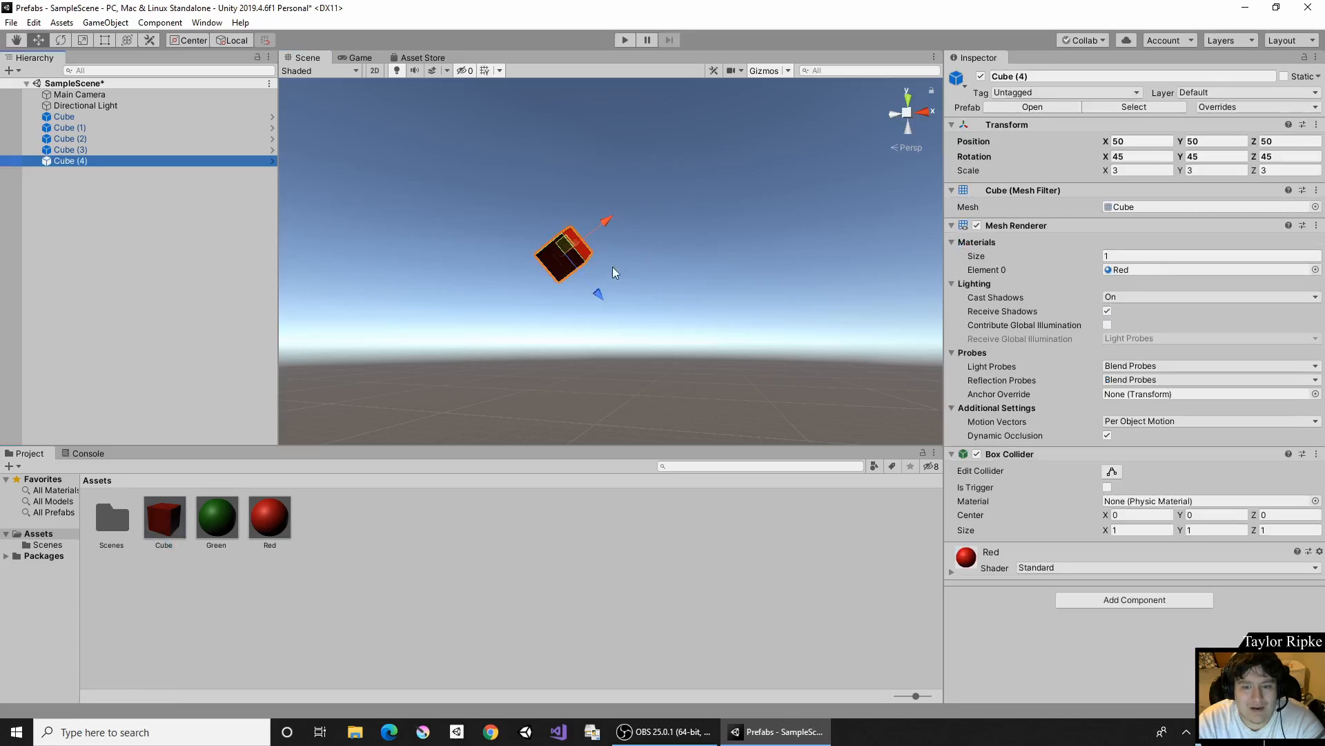
left_click_drag(587, 298, 629, 347)
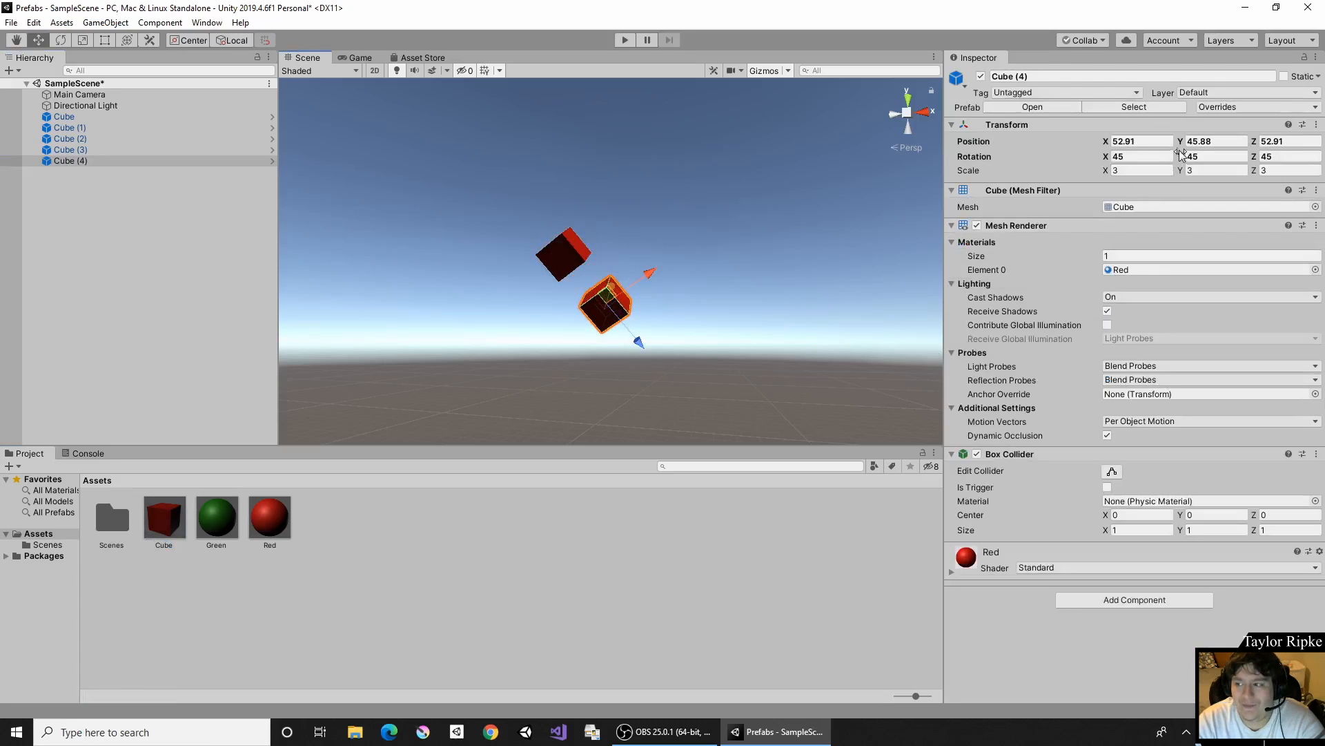
- Set the Cube prefab asset's X rotation and Z rotation to 90
left_click(165, 519)
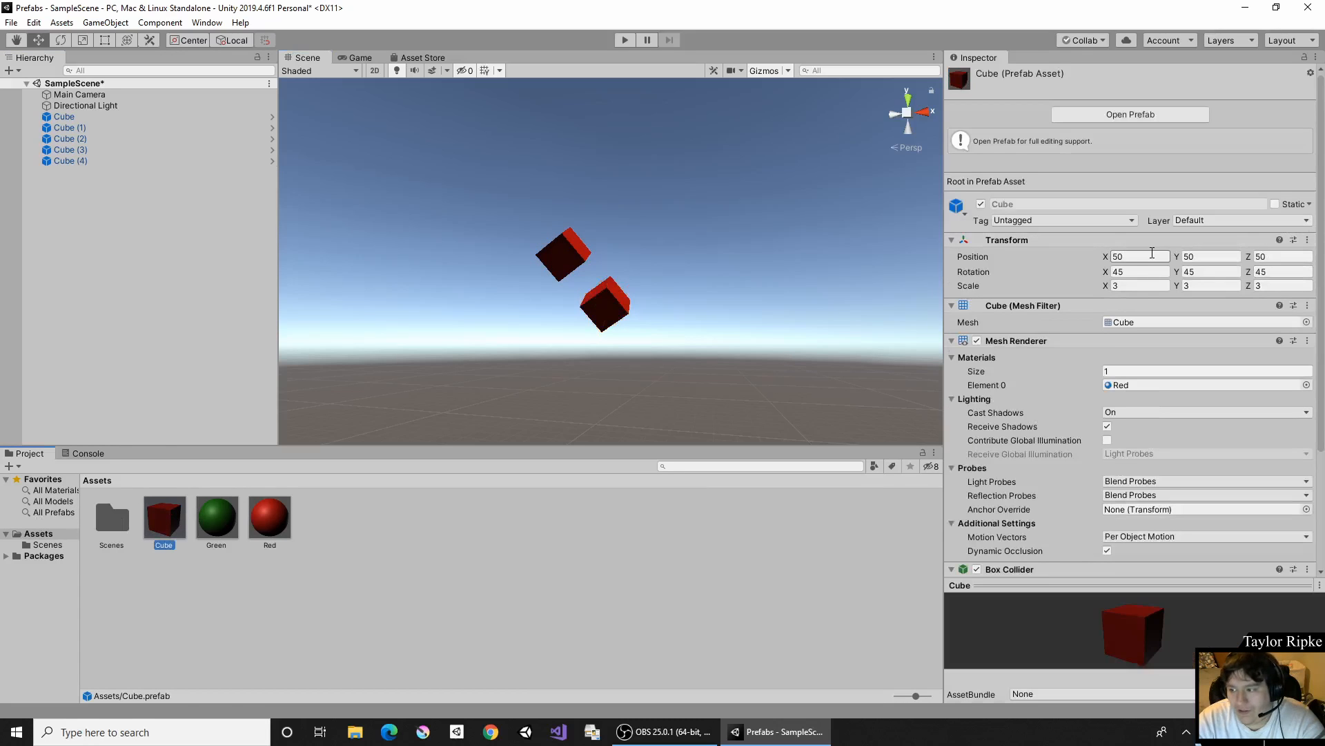
left_click(1138, 273)
type("90")
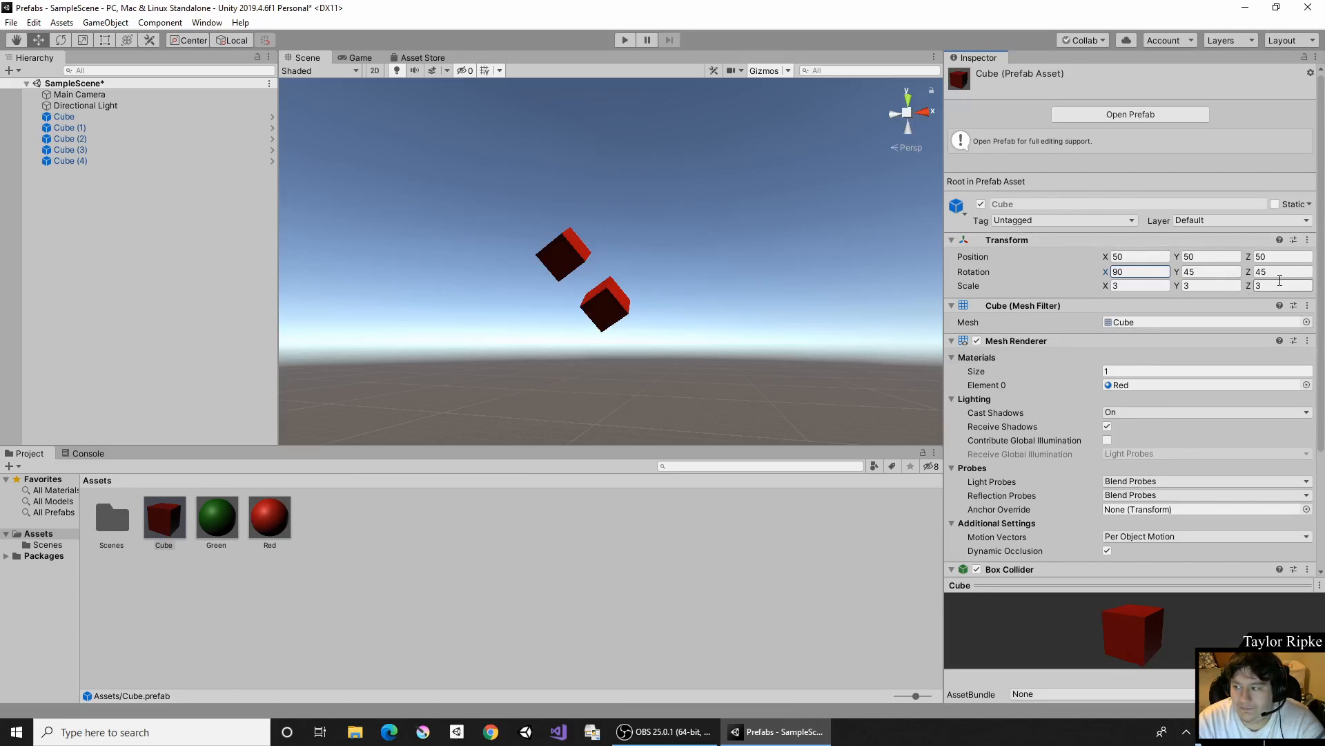
left_click(1281, 286)
left_click(1283, 272)
type("90")
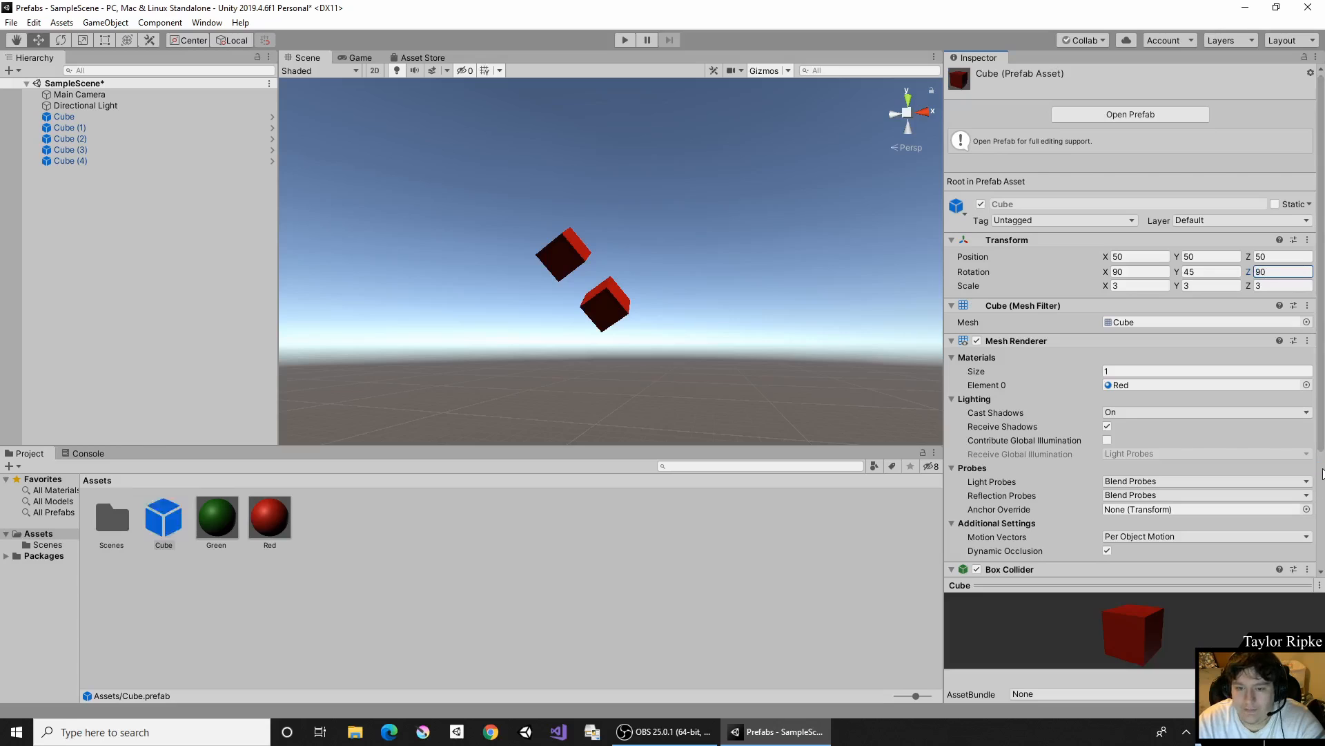